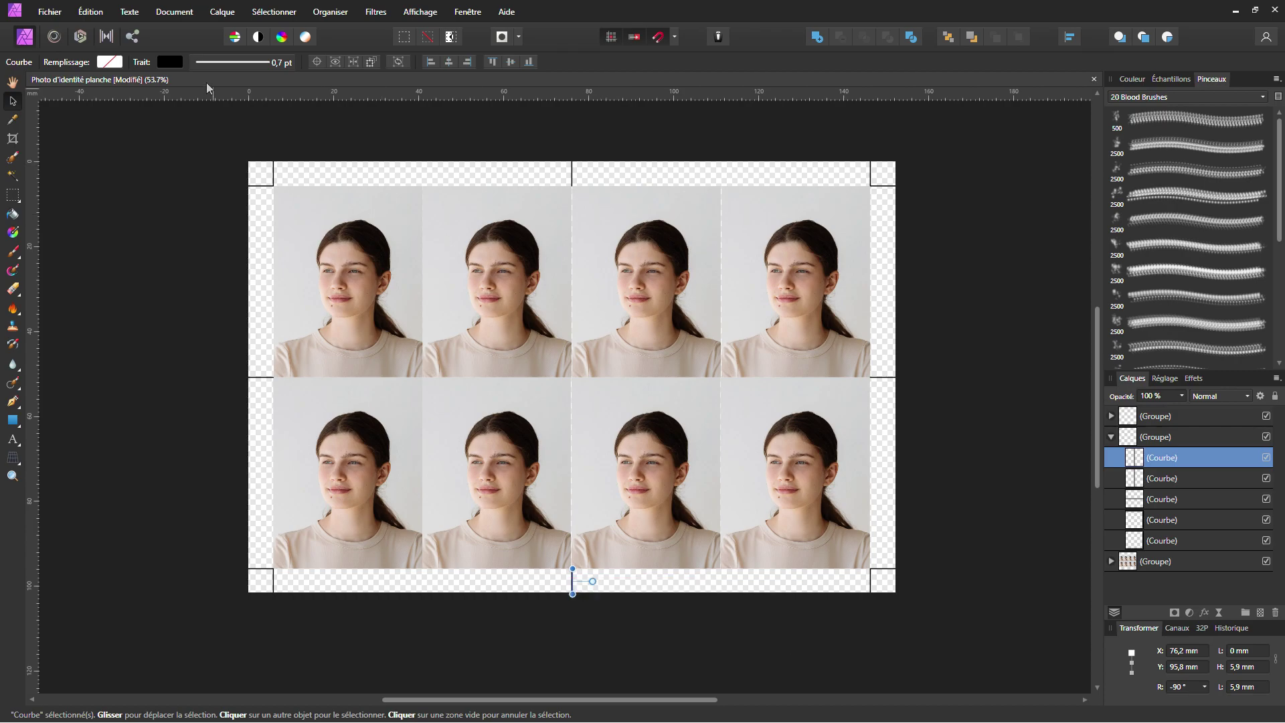
Start a new document in millimetres with a page width of 35 mm and a height of 45 mm.
left_click(53, 13)
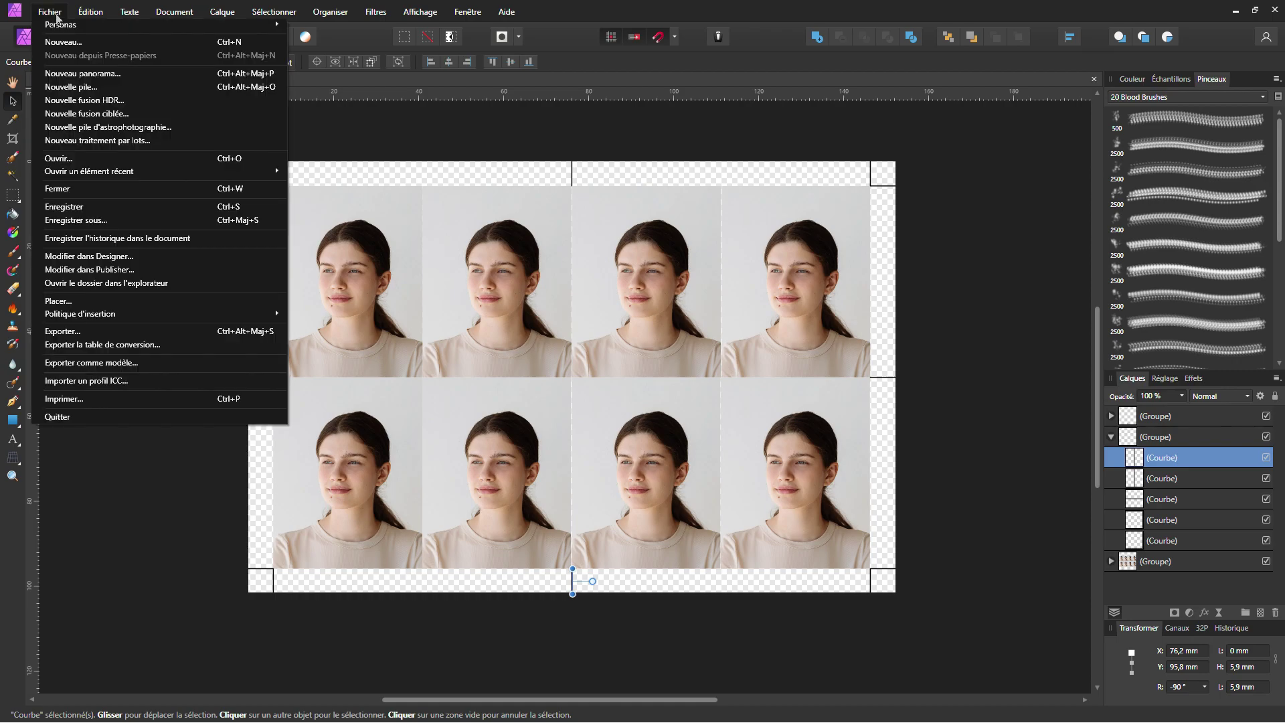
left_click(56, 43)
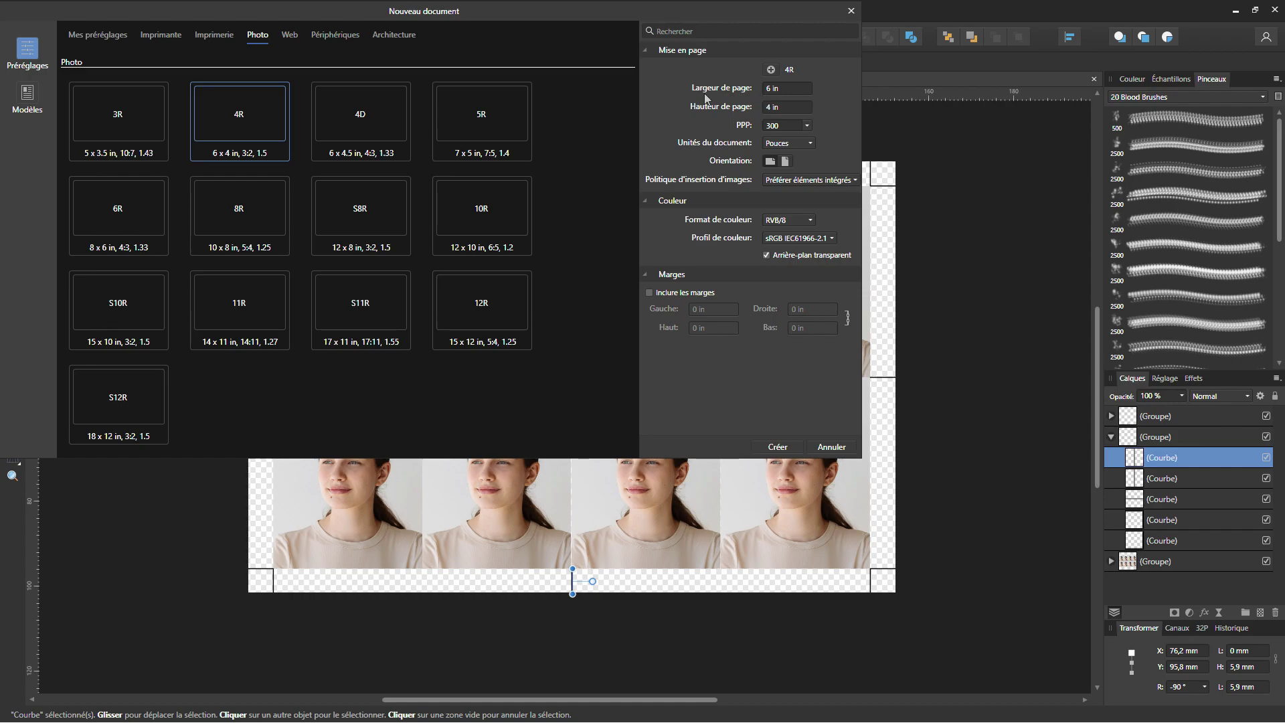
left_click(788, 143)
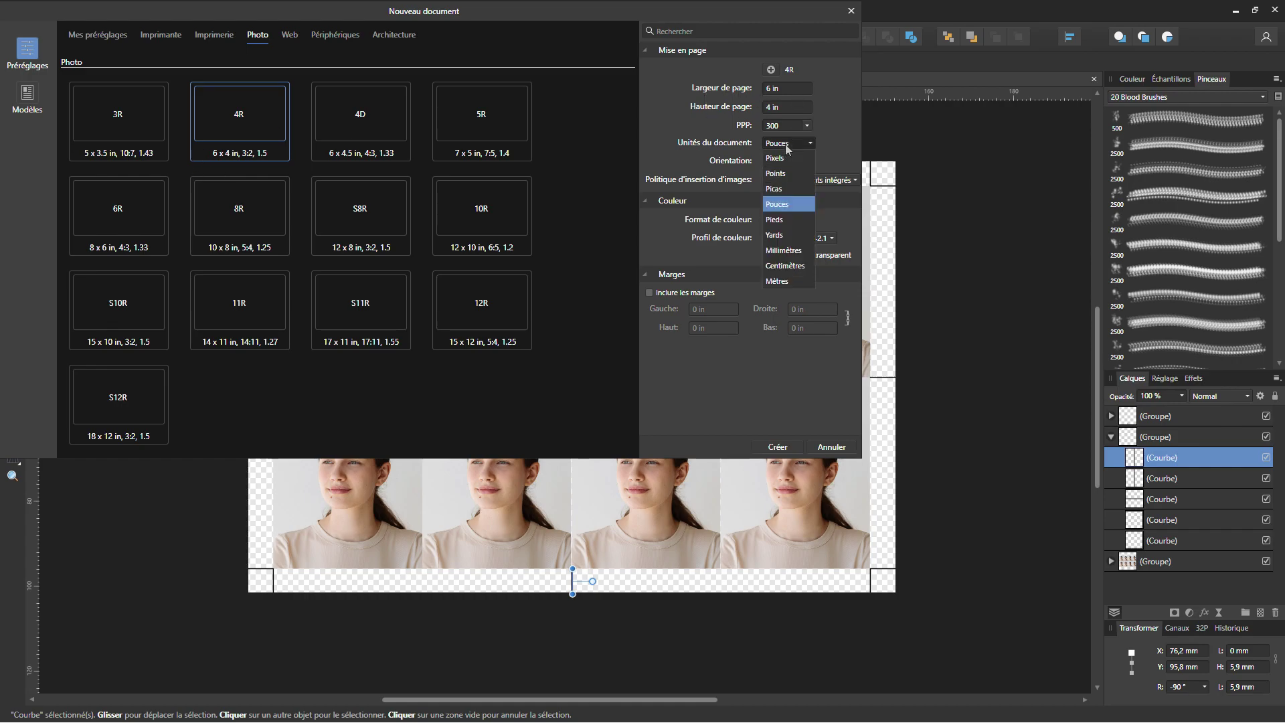
left_click(776, 254)
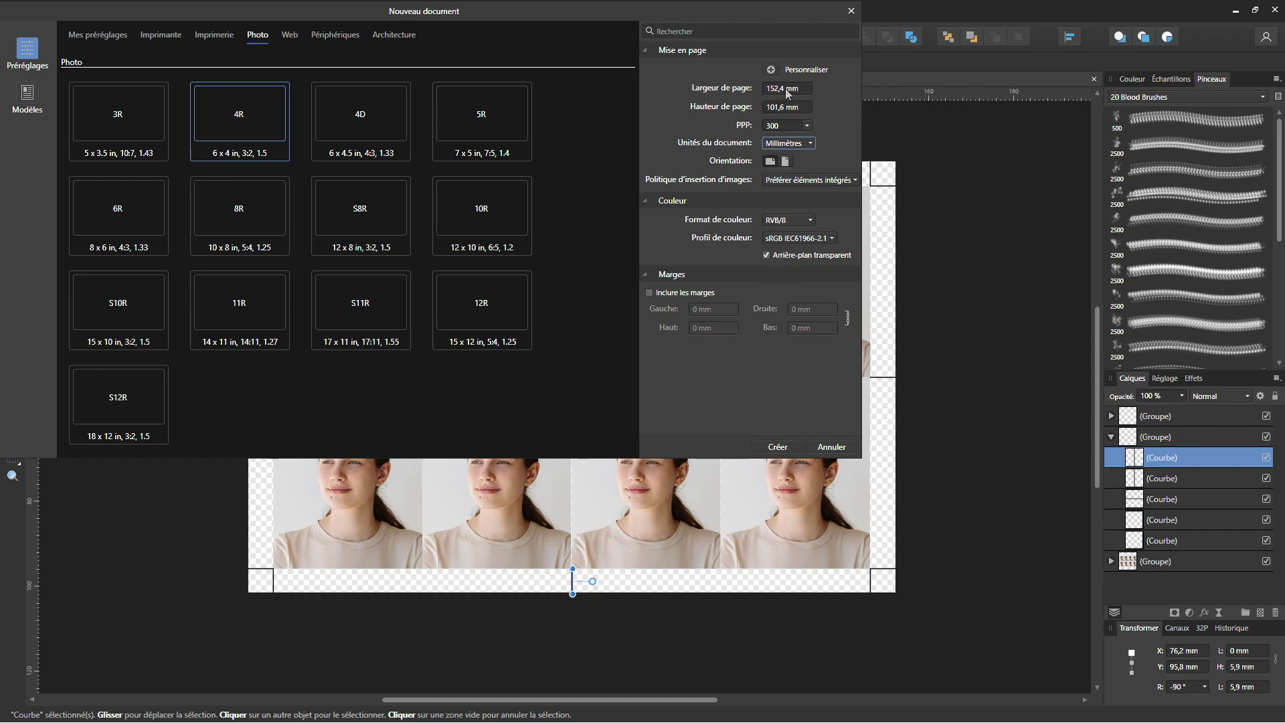
left_click(786, 89)
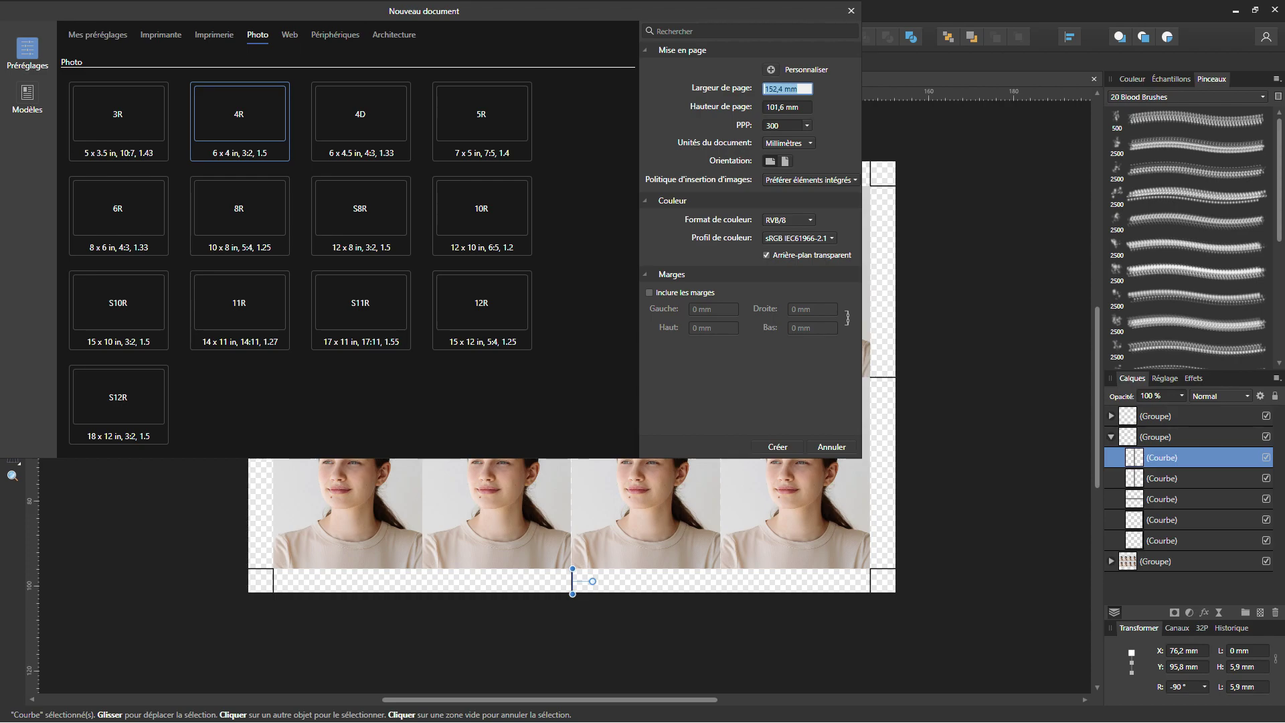
type("35")
key("Tab")
type("45")
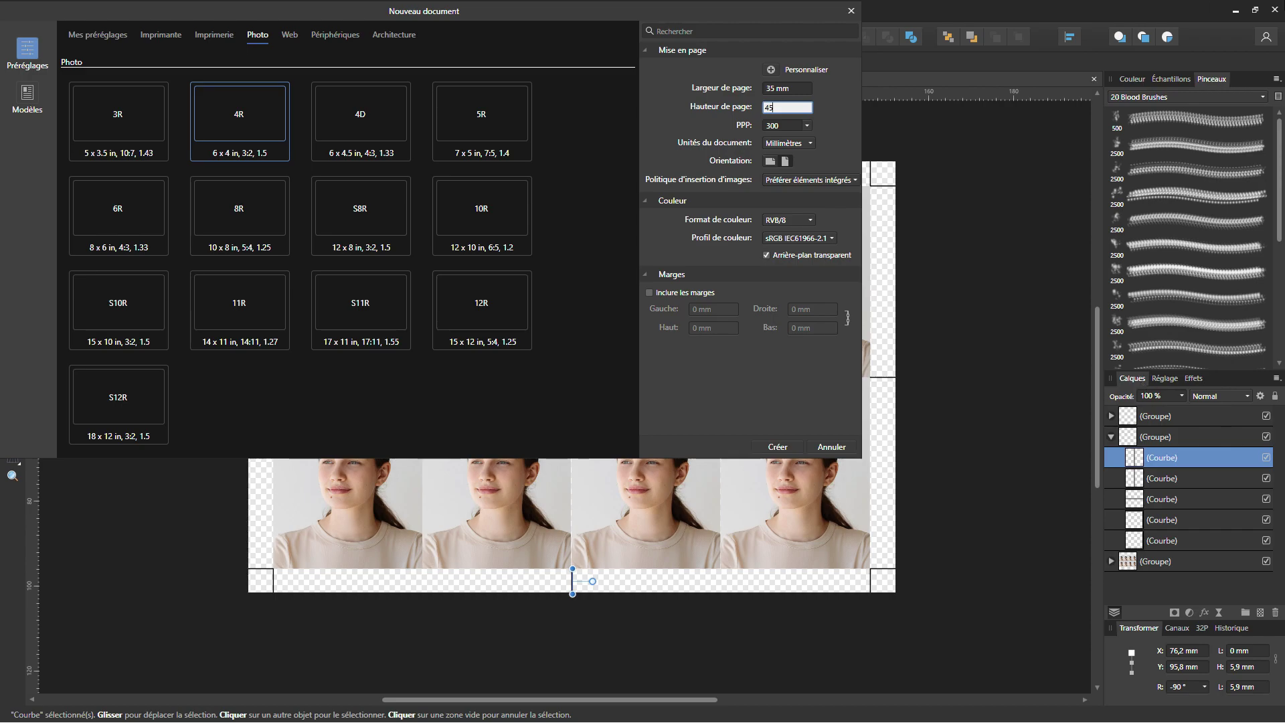
key("Tab")
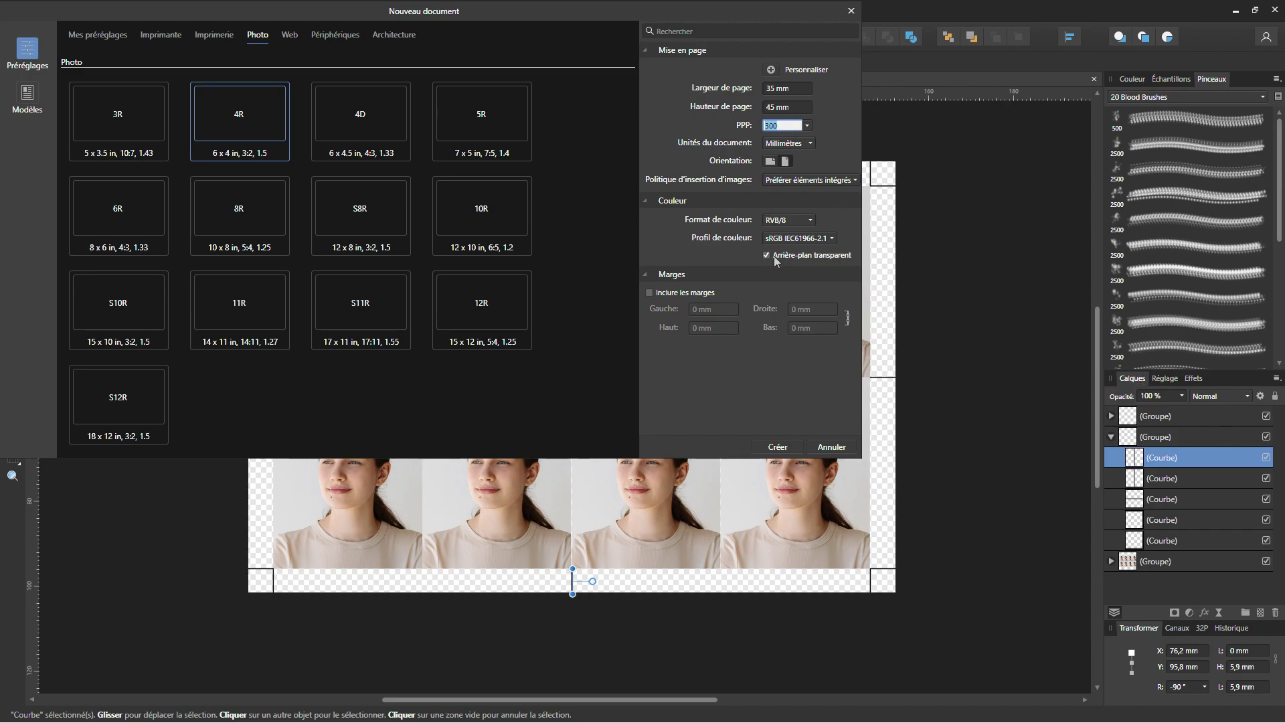
Set the colour format to CMJN/8, keep the U.S. Web Coated (SWOP) v2 profile, and create the document.
left_click(794, 222)
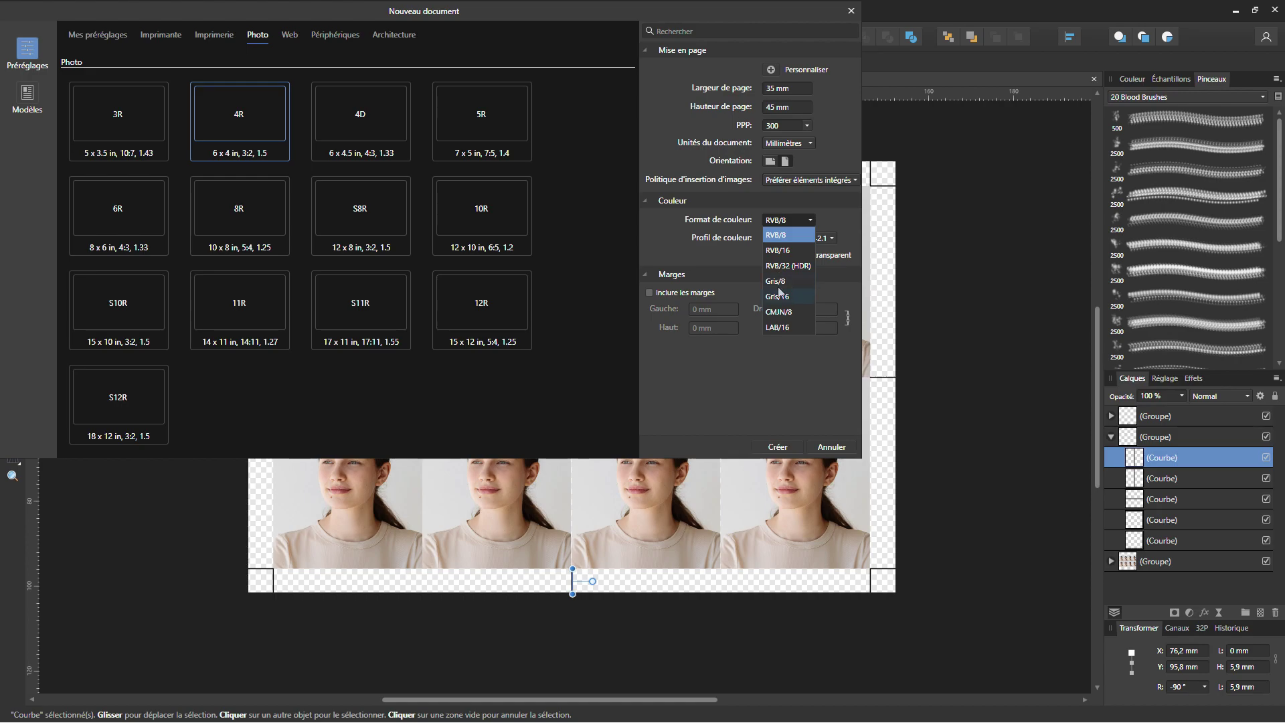
left_click(779, 312)
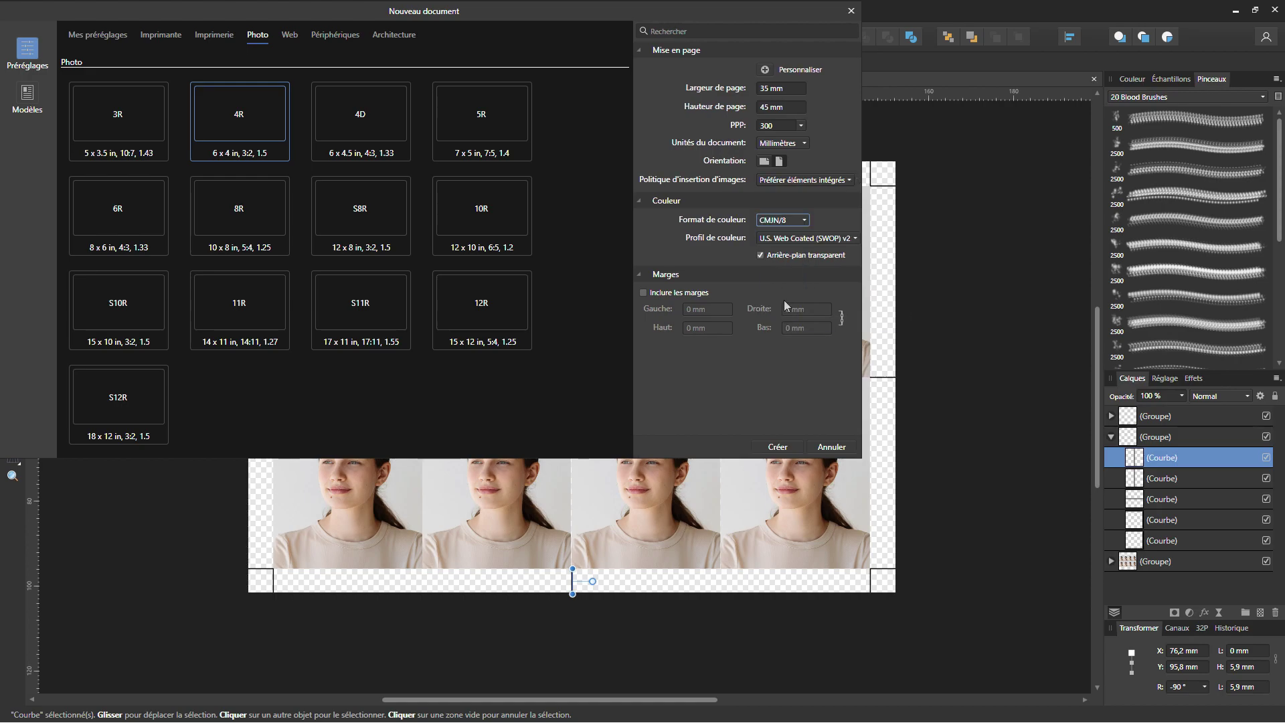
left_click(805, 241)
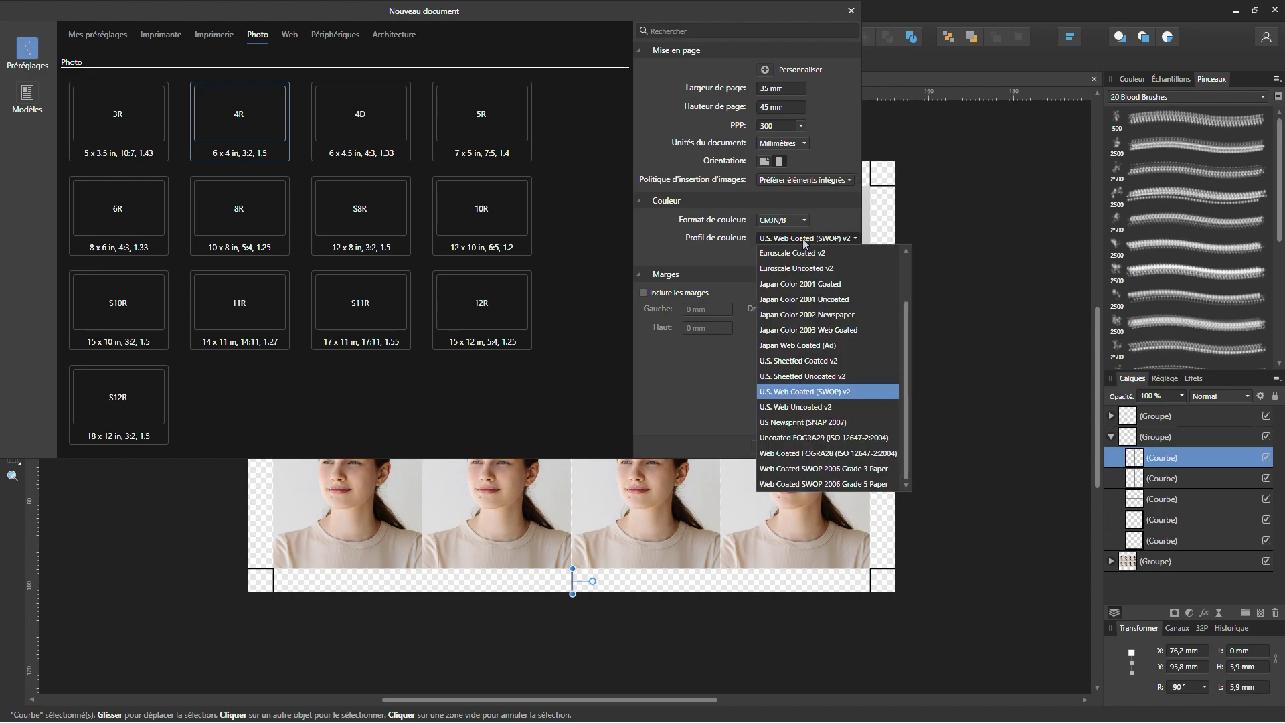
left_click(712, 253)
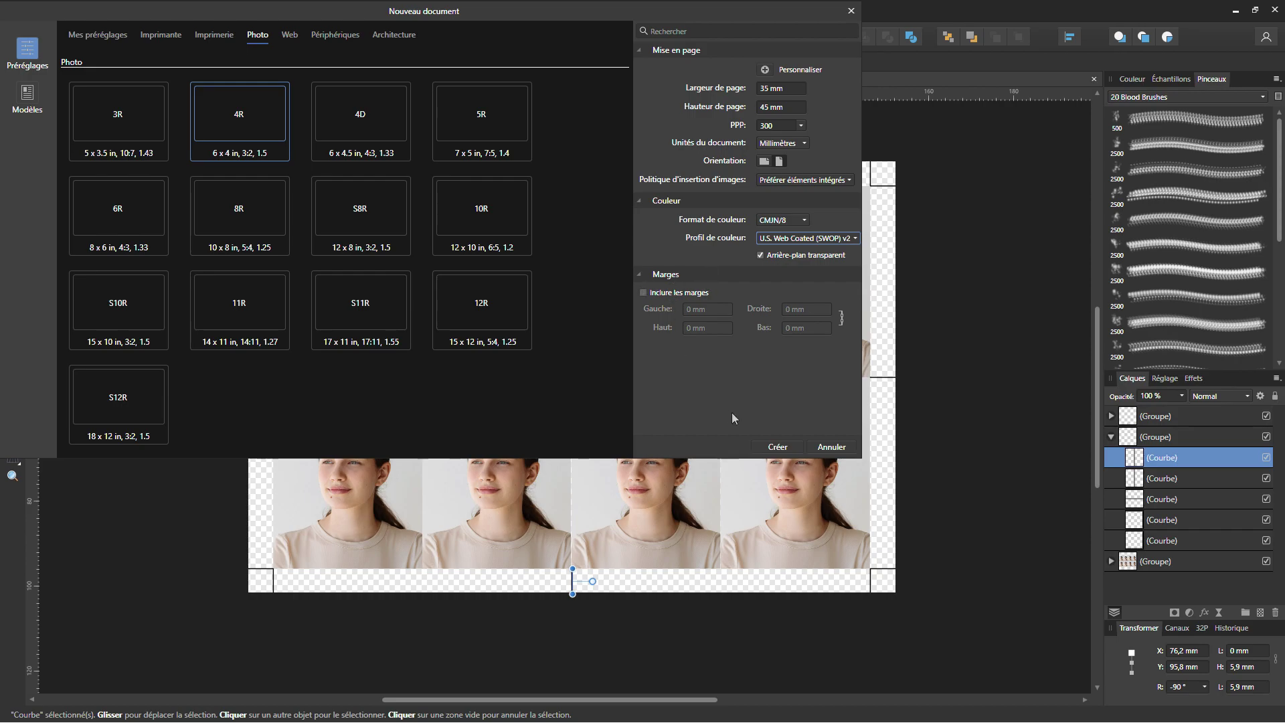
left_click(777, 447)
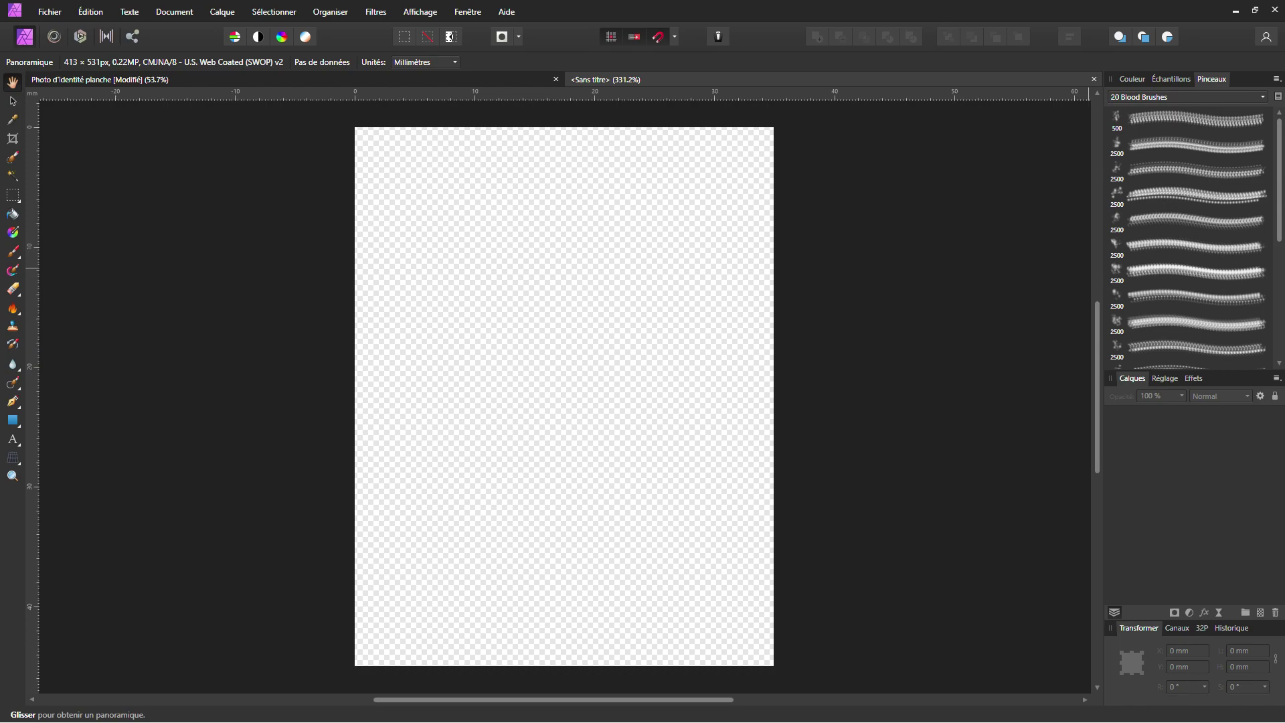
Draw a white rectangle about 20 mm wide, set its height to 36 mm, and centre it on the page.
left_click(13, 420)
left_click_drag(464, 237, 706, 572)
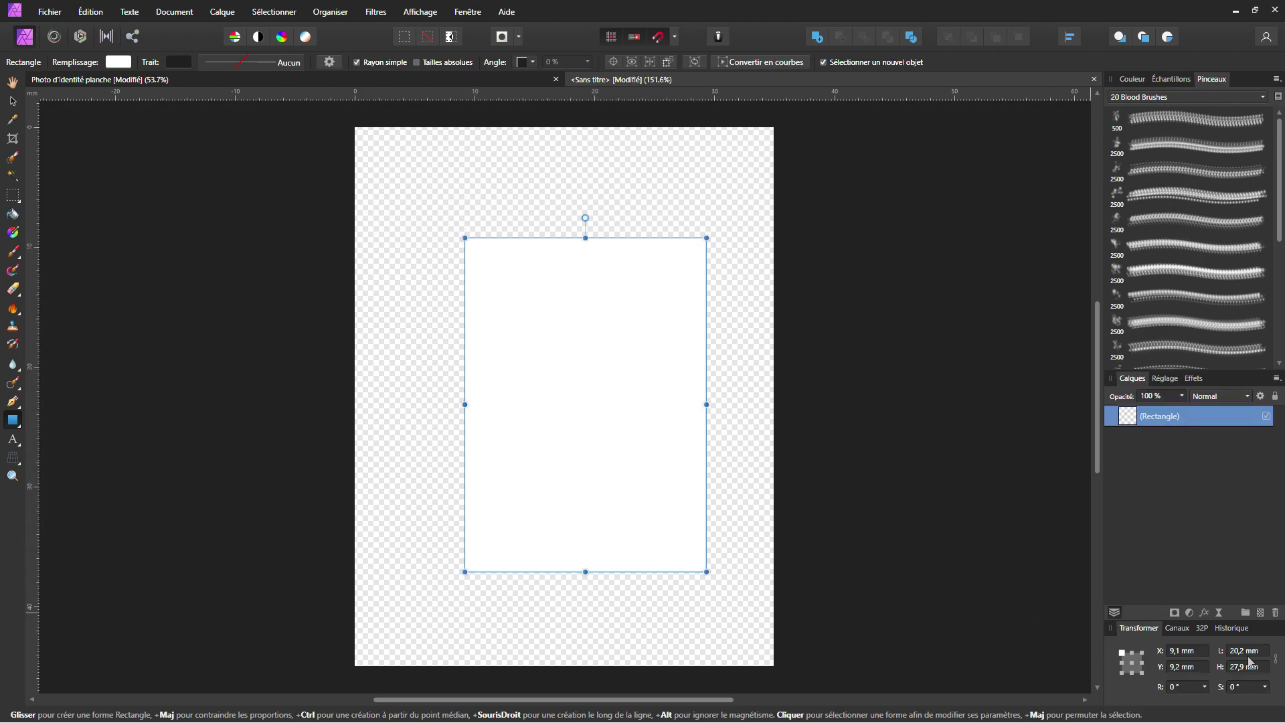
left_click(1250, 667)
type("36")
key("Return")
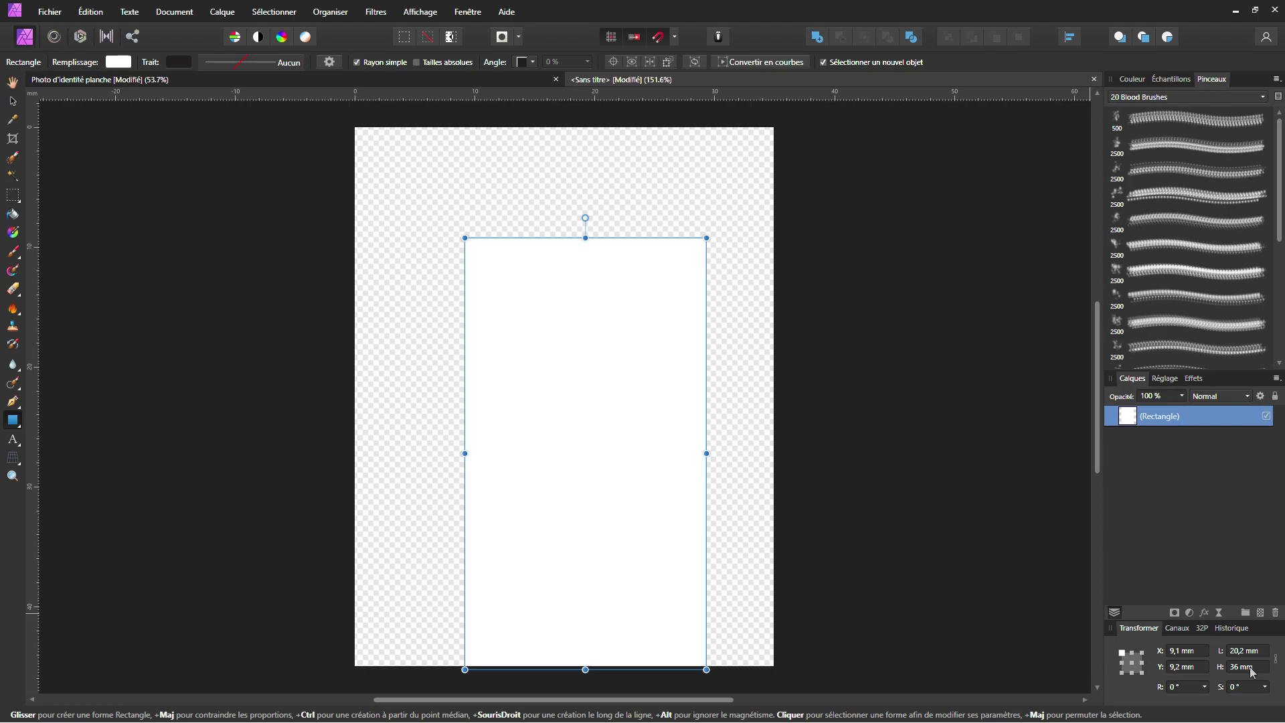
left_click(15, 103)
left_click_drag(622, 353, 582, 296)
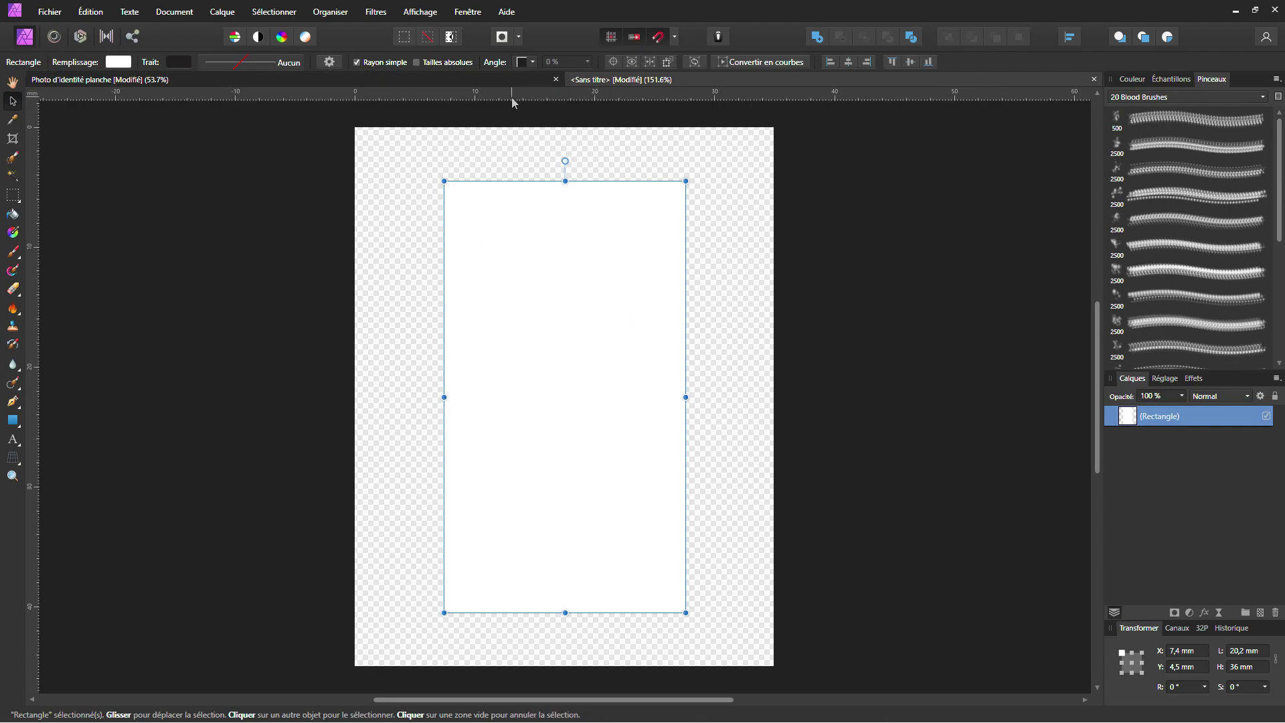
Place horizontal guides along the rectangle's top and bottom edges, and delete the rectangle.
left_click_drag(512, 99, 511, 181)
left_click_drag(451, 96, 462, 612)
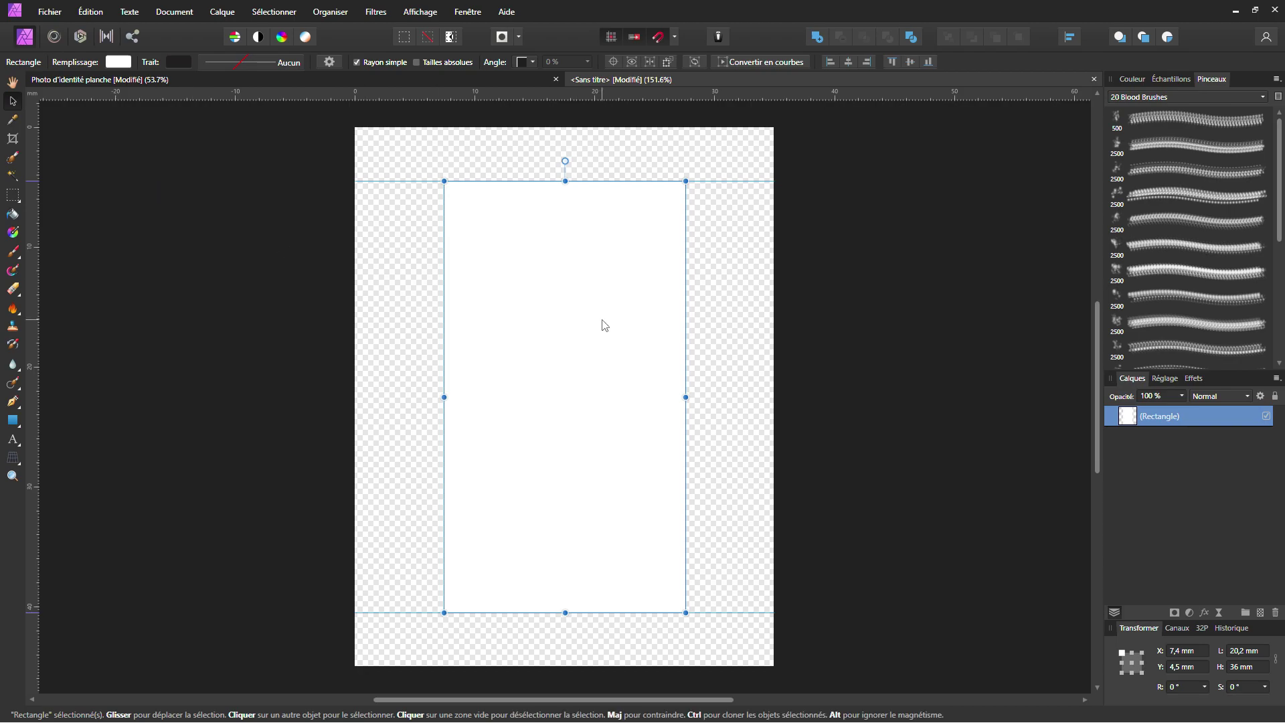
key("Delete")
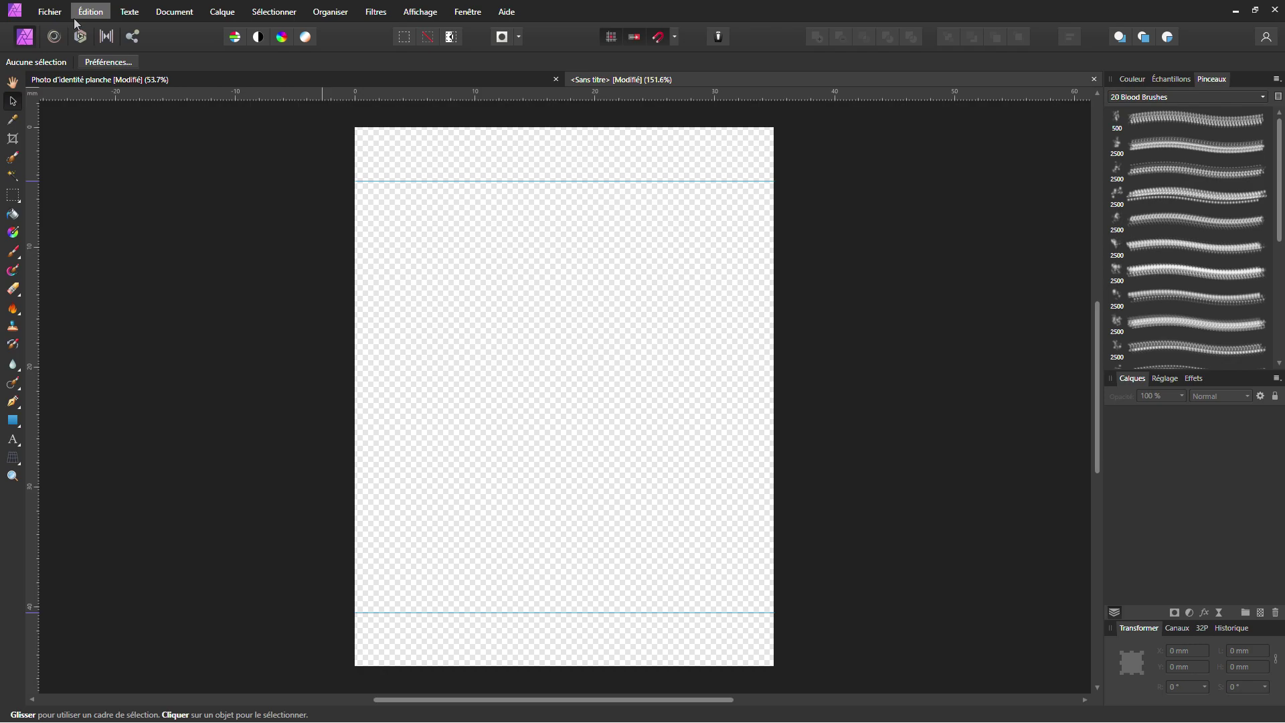
Place the image pexels-dellon-thomas-2061082.jpg on the page at about 43 × 65 mm.
left_click(50, 12)
left_click(67, 301)
left_click(139, 111)
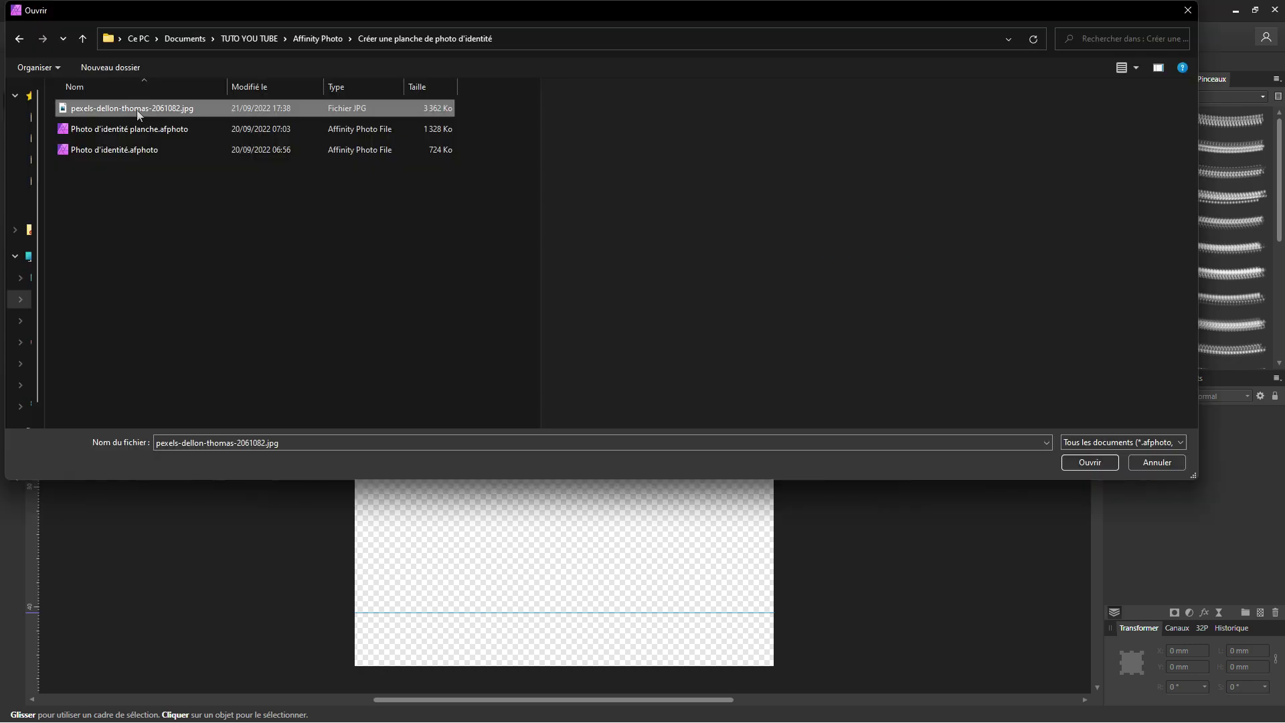
left_click(1073, 464)
left_click_drag(333, 127, 927, 501)
scroll(774, 332, "down", 2)
scroll(773, 332, "down", 1)
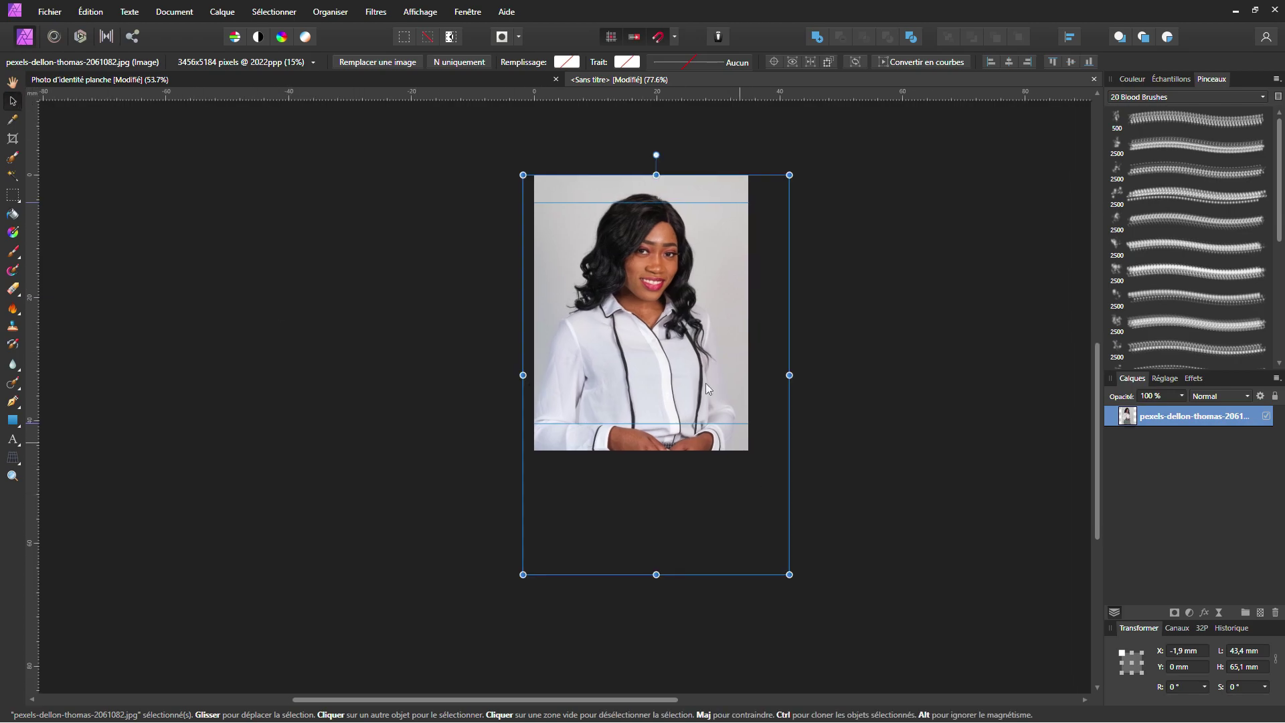
Enlarge the portrait to about 77 × 116 mm and position it to frame the head against the two guides, aligned with the page's top edge.
left_click_drag(654, 293, 648, 316)
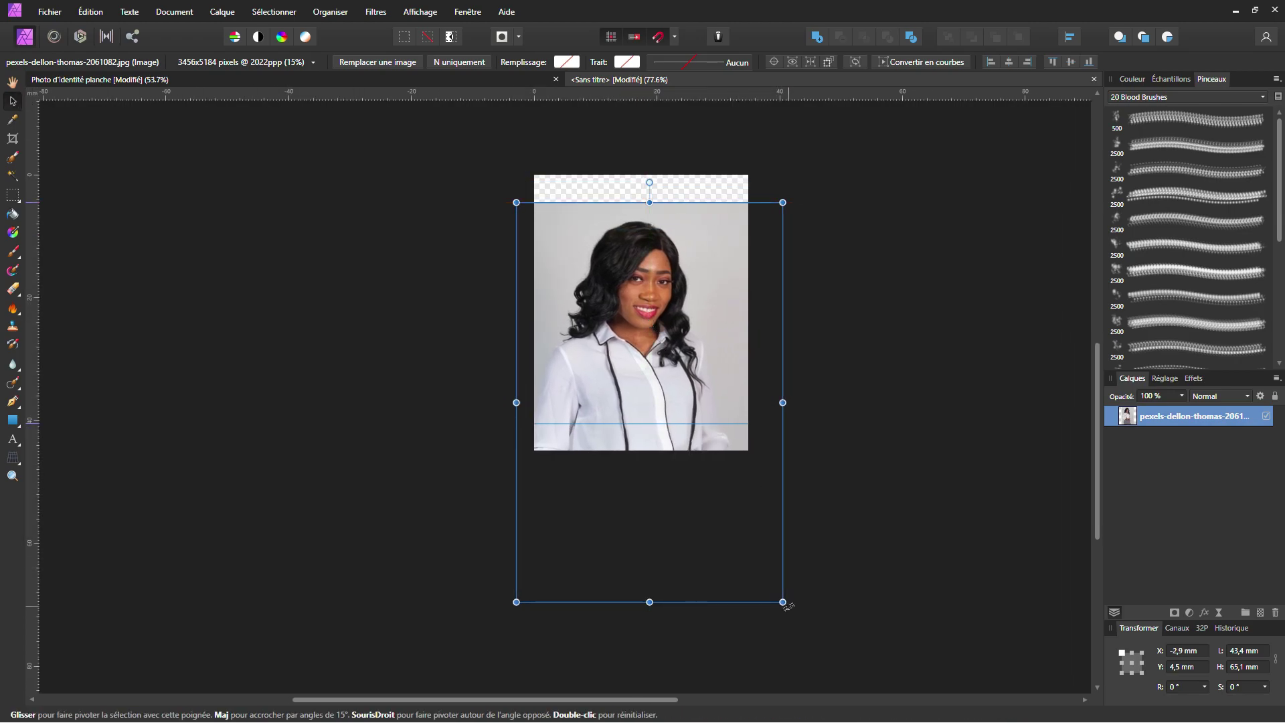
left_click_drag(782, 602, 894, 704)
left_click_drag(666, 241, 682, 343)
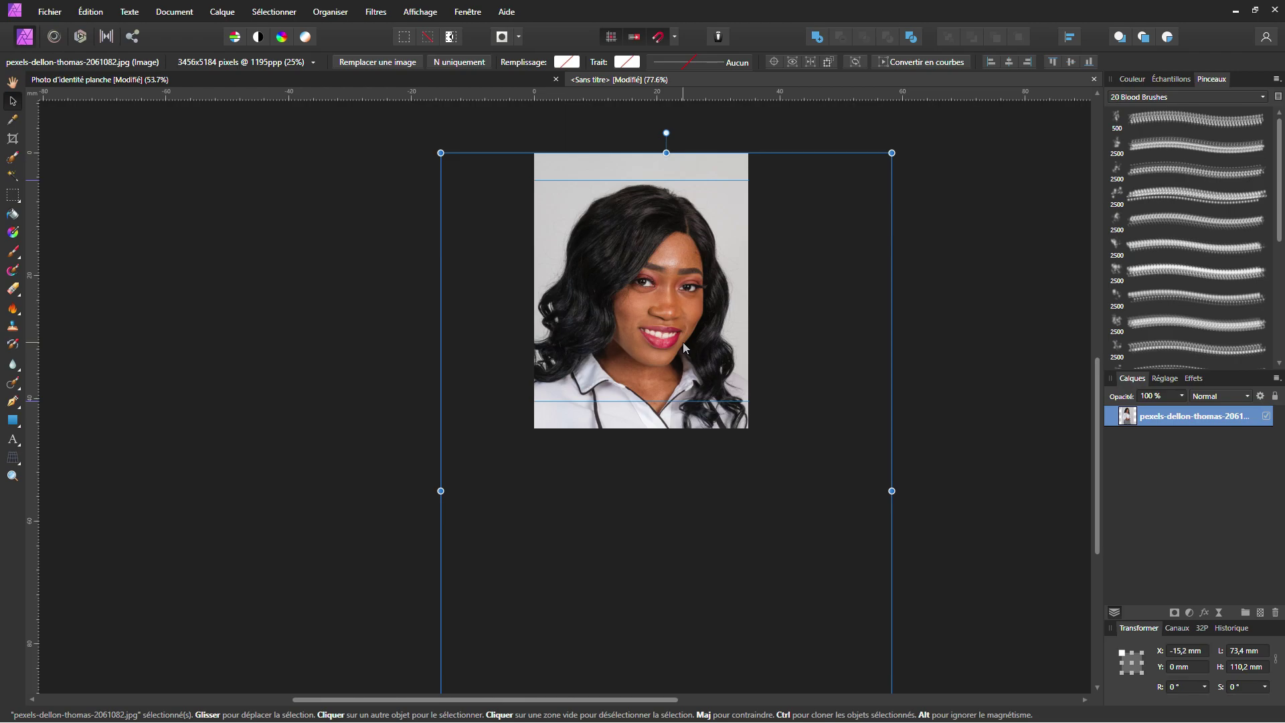
scroll(683, 343, "down", 1)
scroll(664, 288, "down", 1)
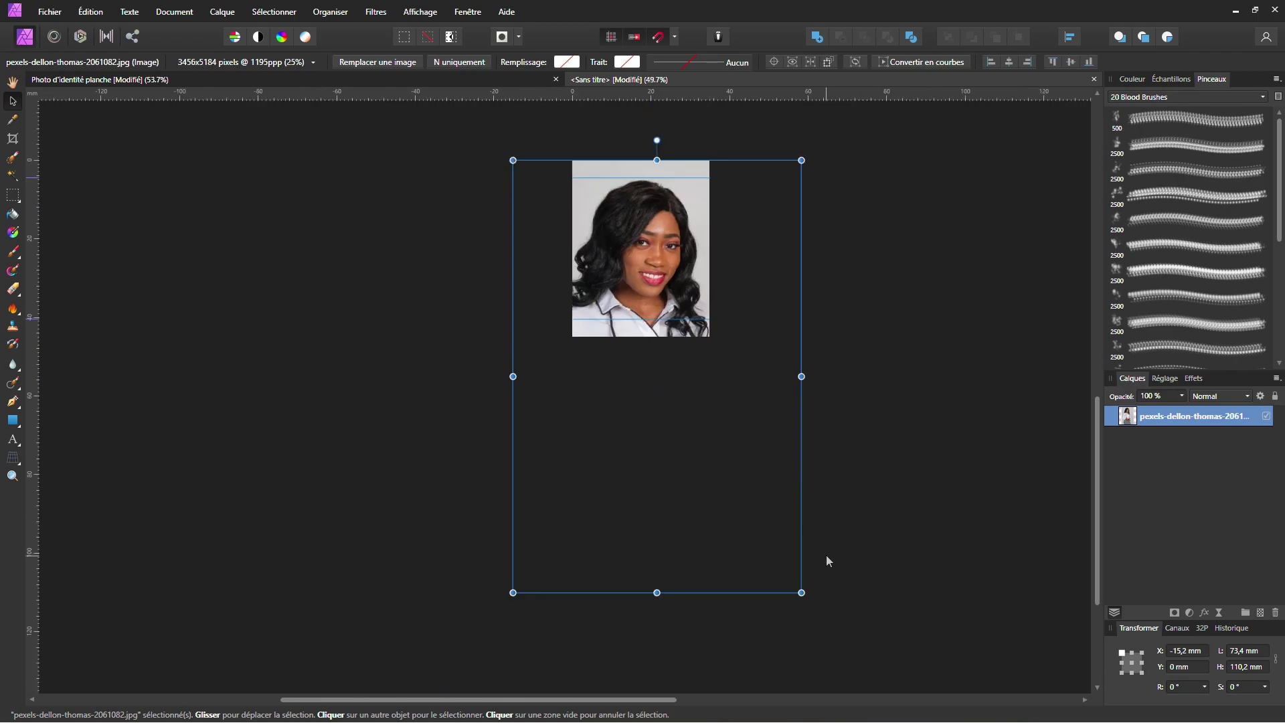
left_click_drag(806, 597, 812, 608)
left_click_drag(632, 243, 636, 251)
scroll(660, 309, "up", 3)
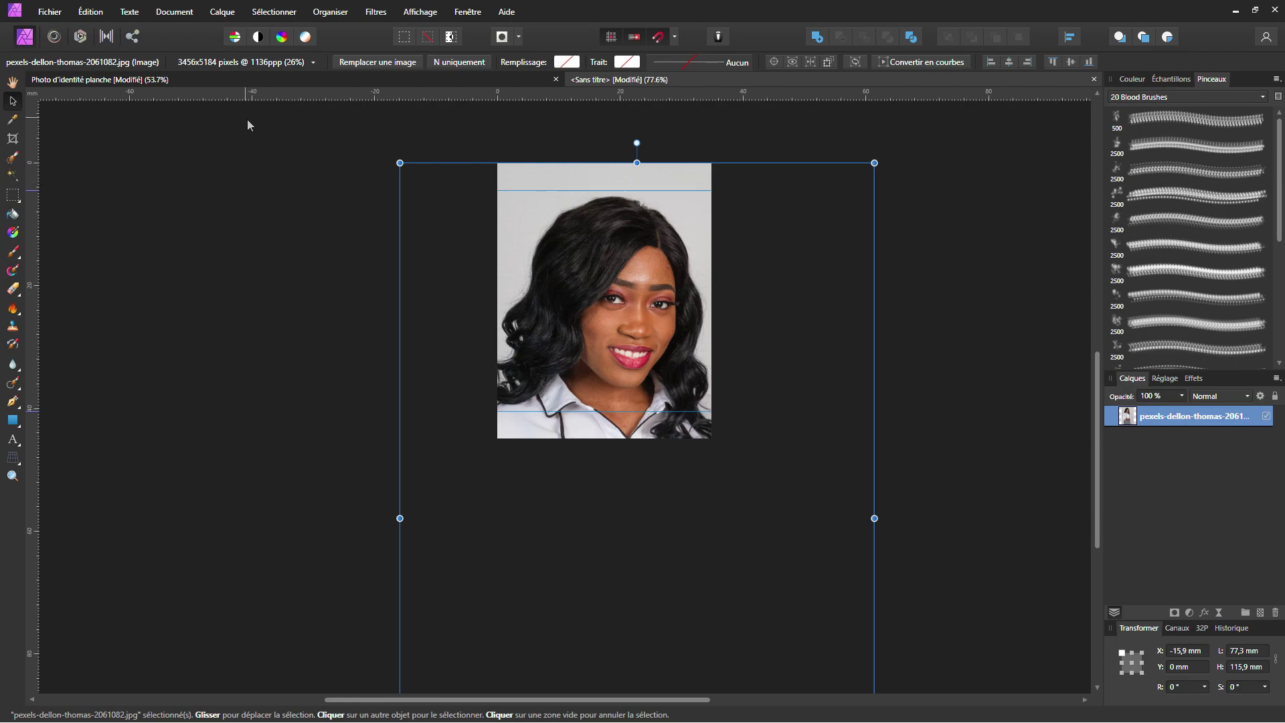
left_click(280, 189)
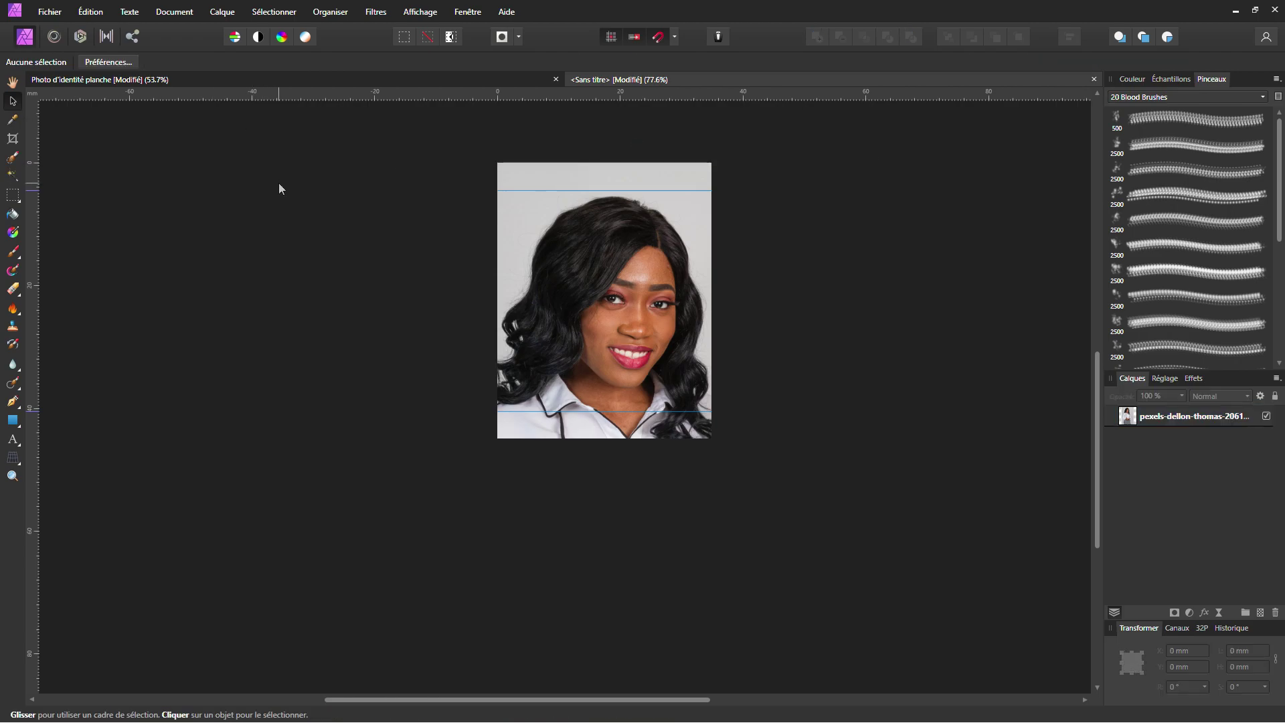
Rasterise and trim the portrait to the page bounds, and copy it.
left_click_drag(590, 292, 545, 386)
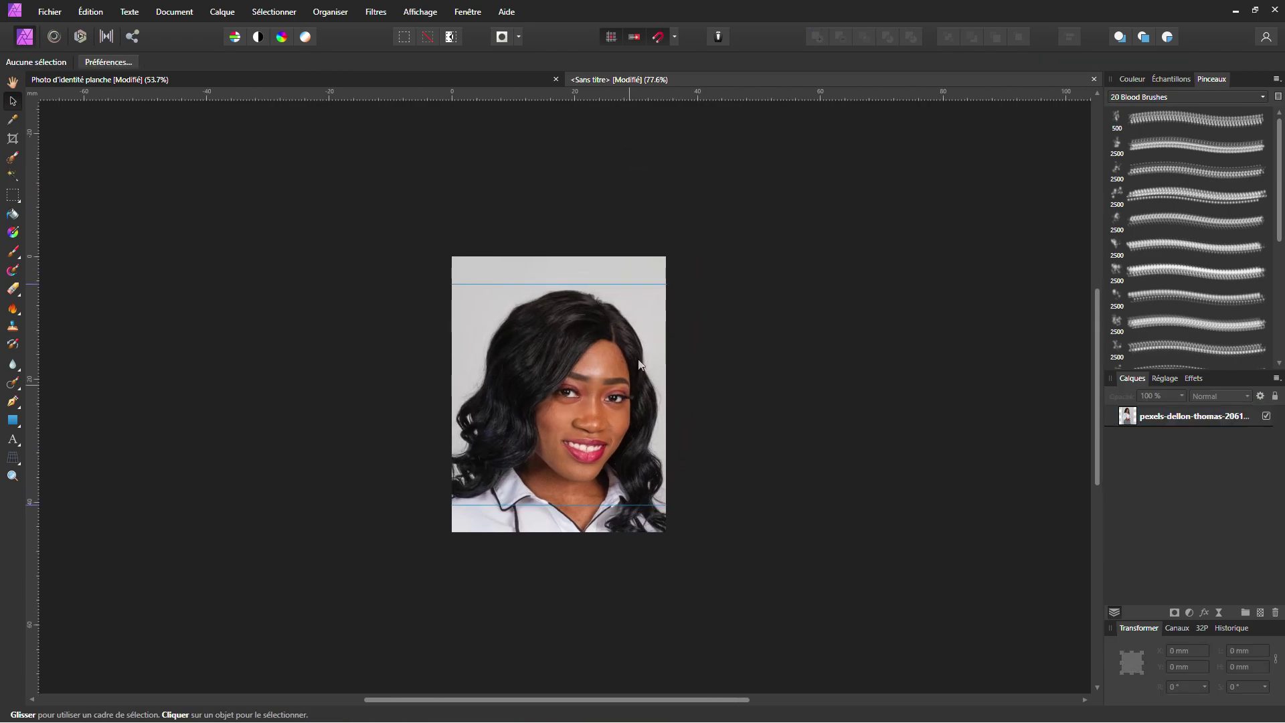
right_click(548, 387)
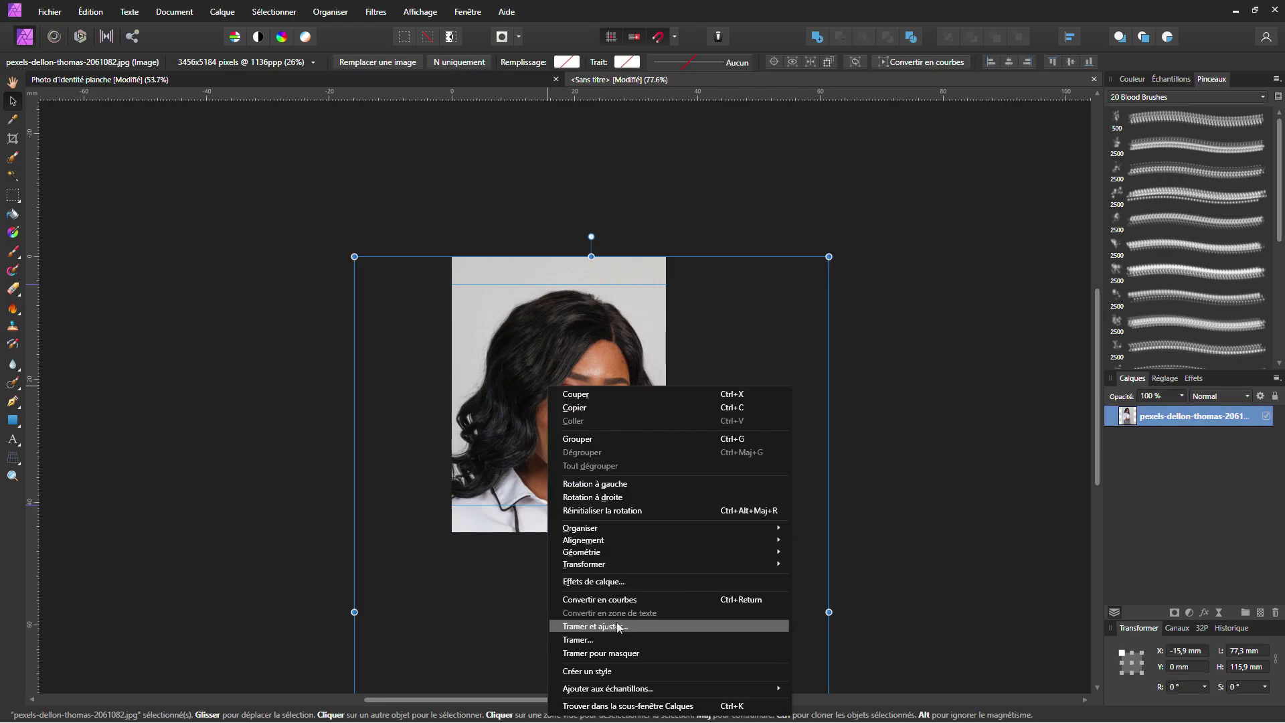
left_click(617, 627)
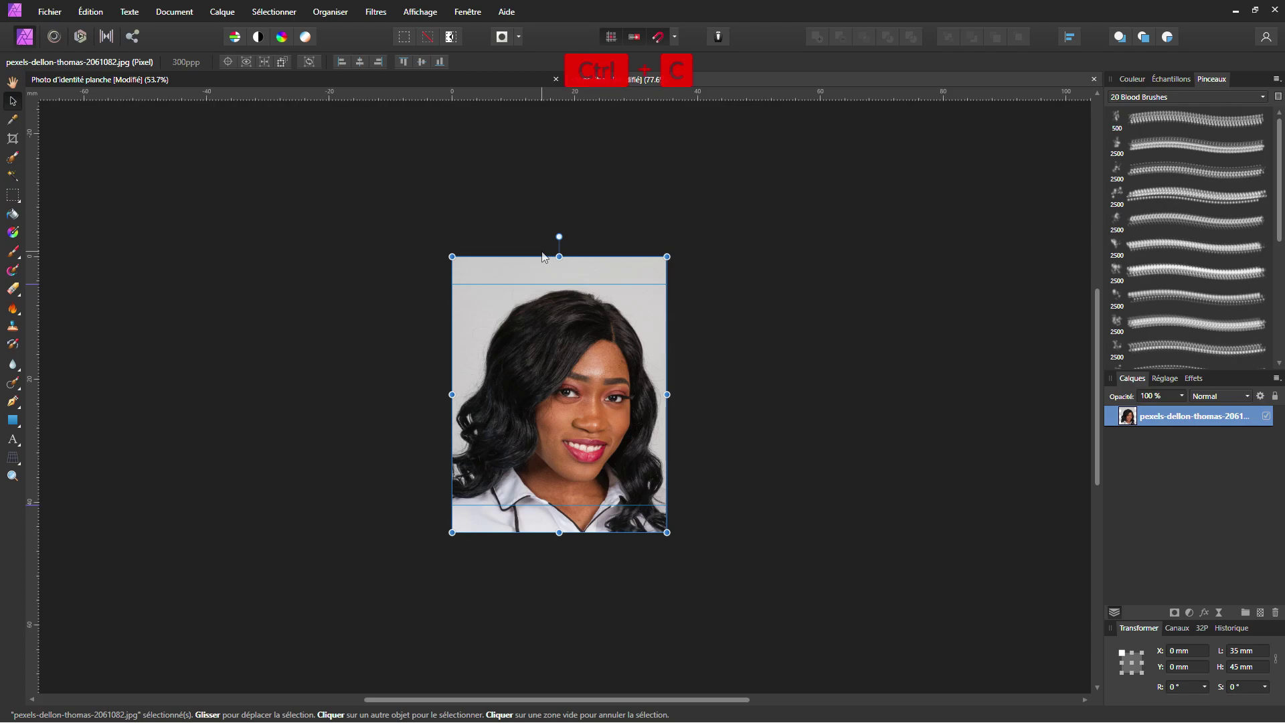
Create a new 4R landscape document of 152,4 × 101,6 mm at 300 PPP, using millimetres and the CMJN/8 colour format.
left_click(49, 11)
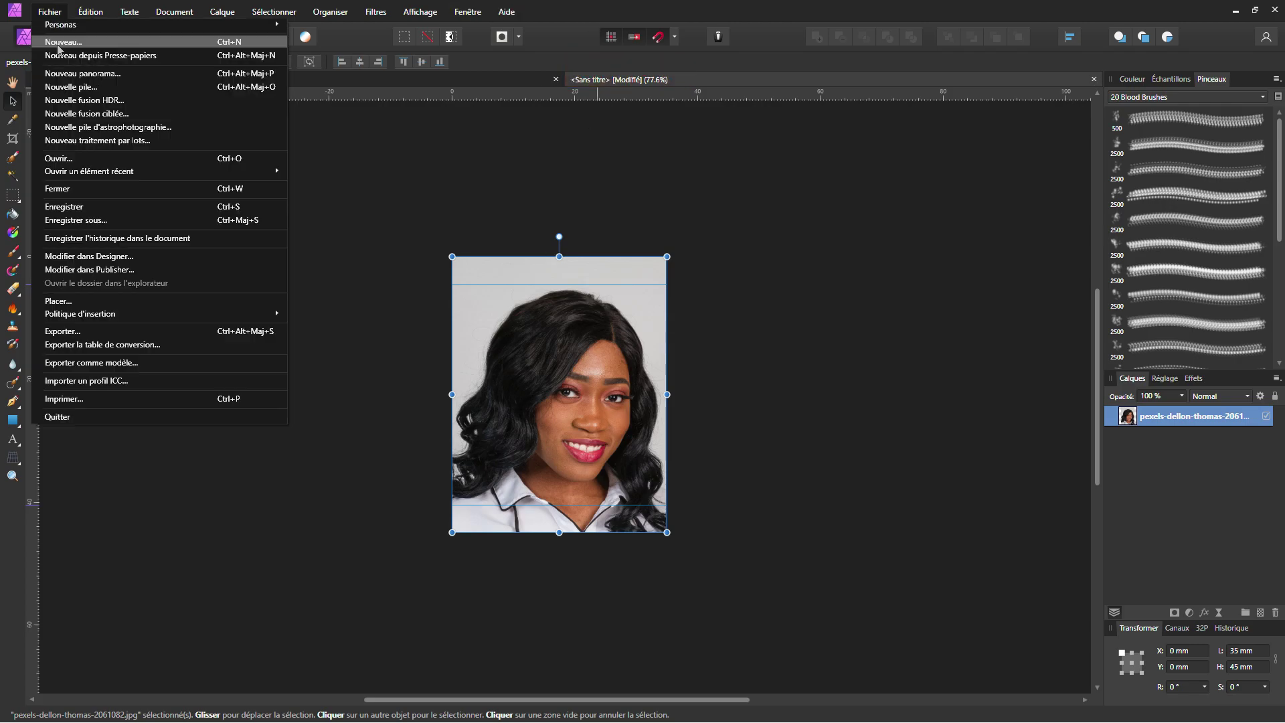
left_click(59, 43)
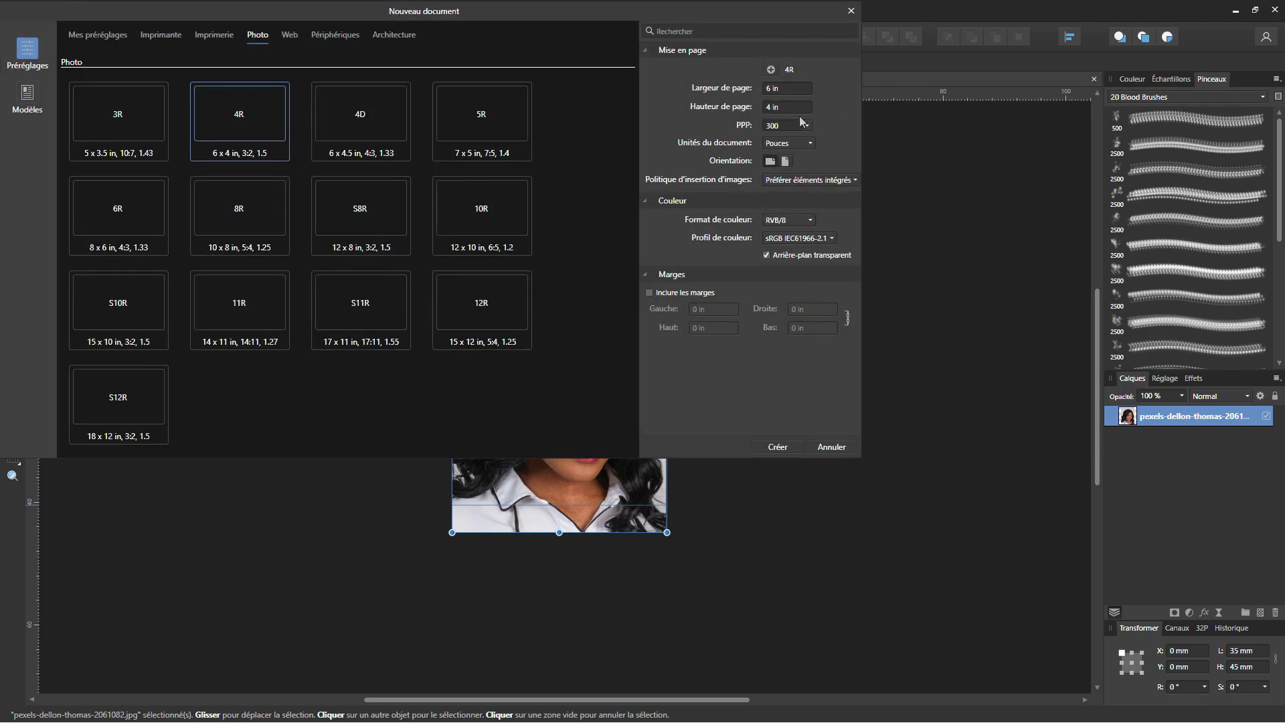
left_click(801, 144)
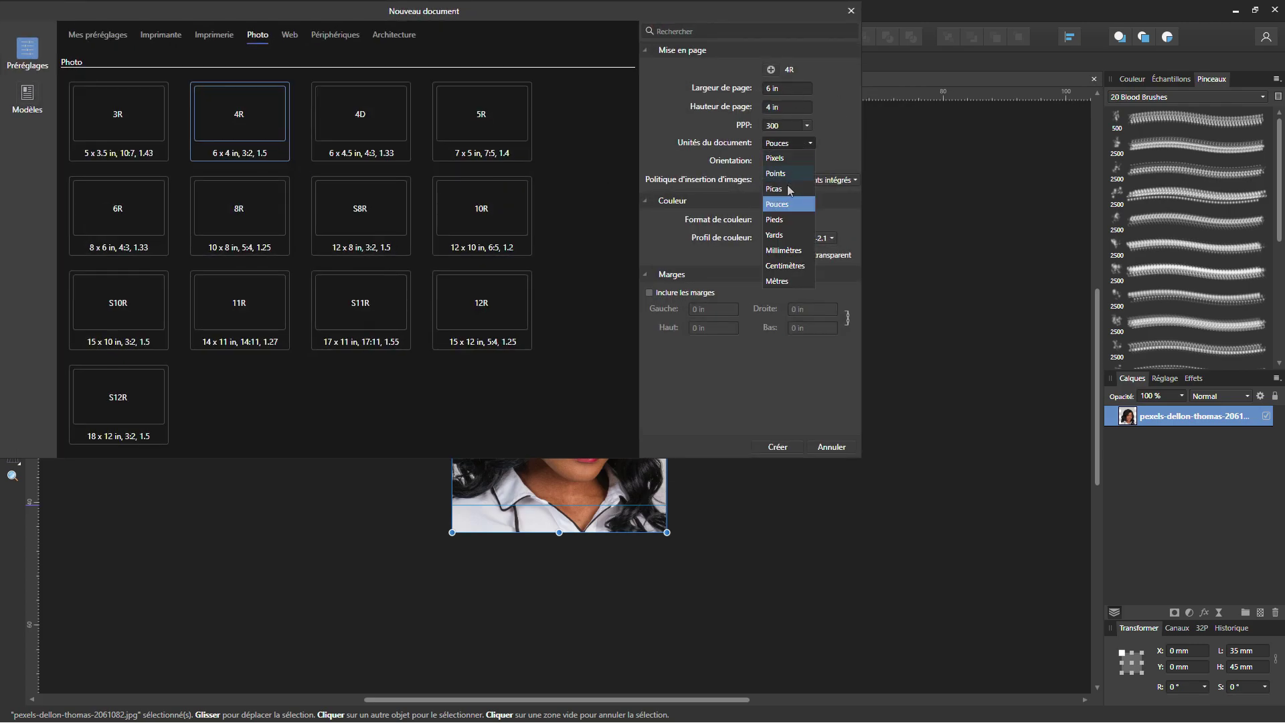
left_click(787, 258)
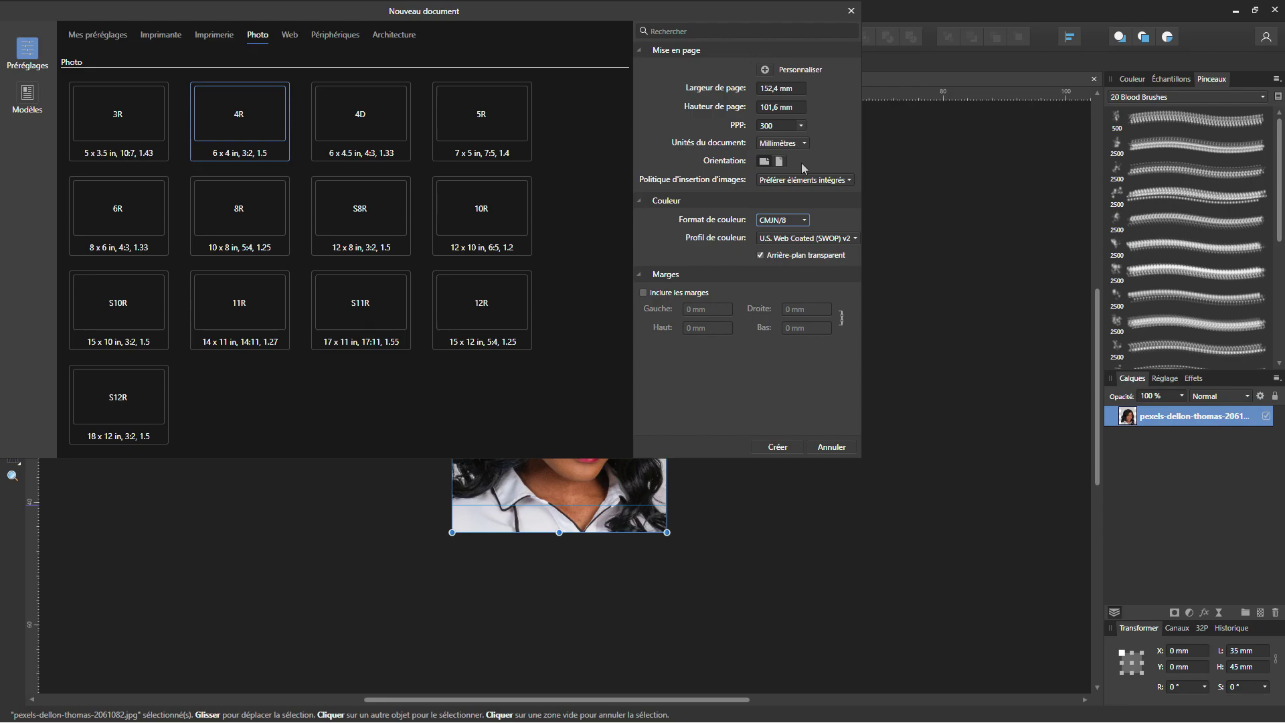
left_click(787, 447)
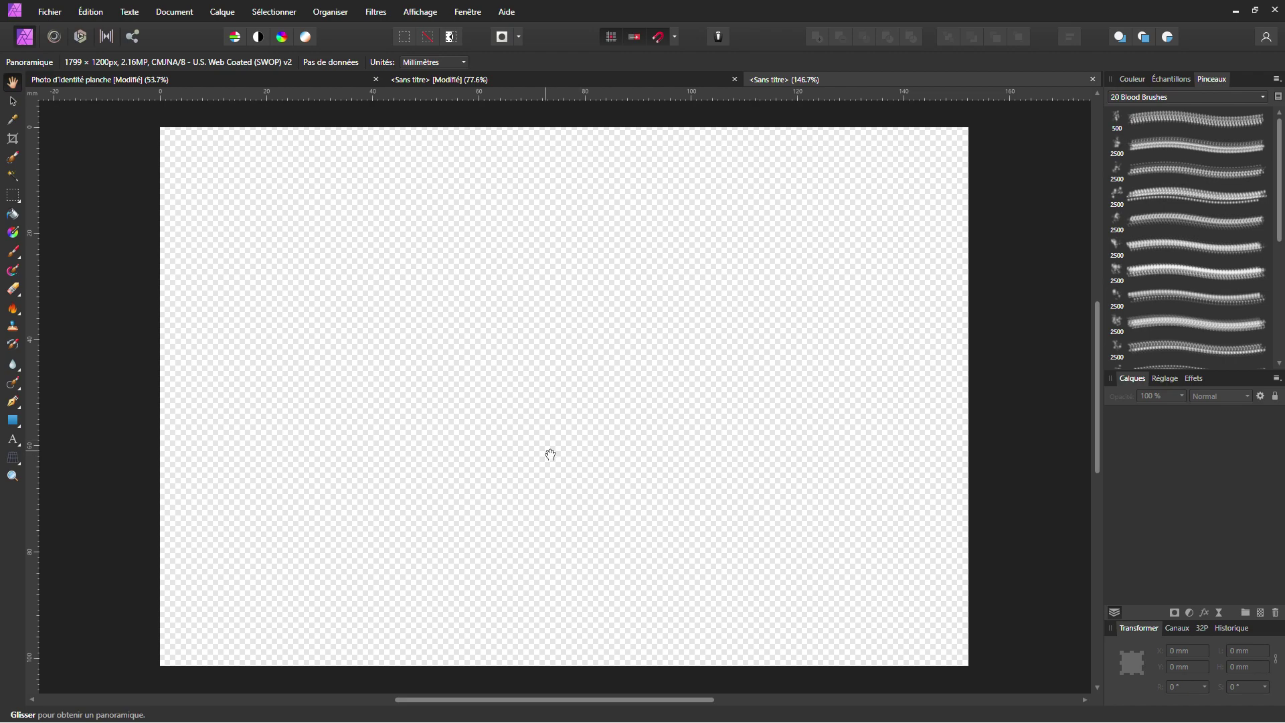
Paste the portrait into the new document and duplicate it three times side by side to form a row of four along the page's top edge.
key("ctrl+v")
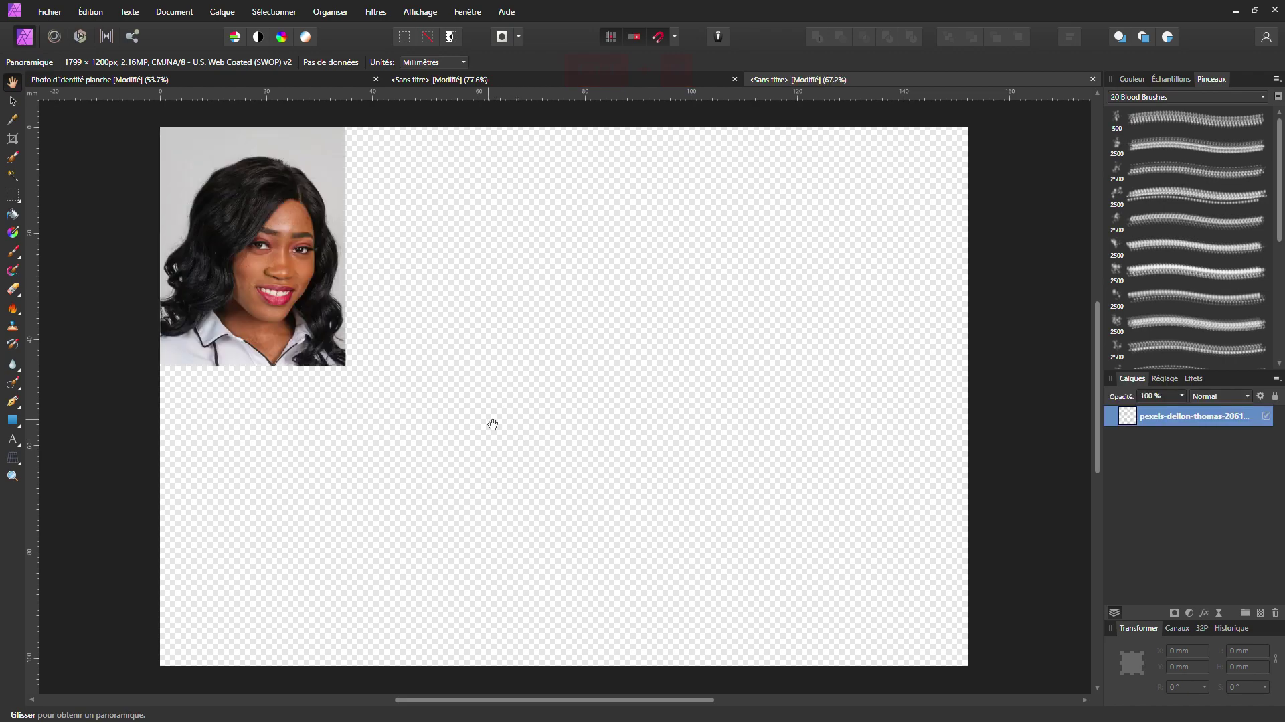
left_click(12, 101)
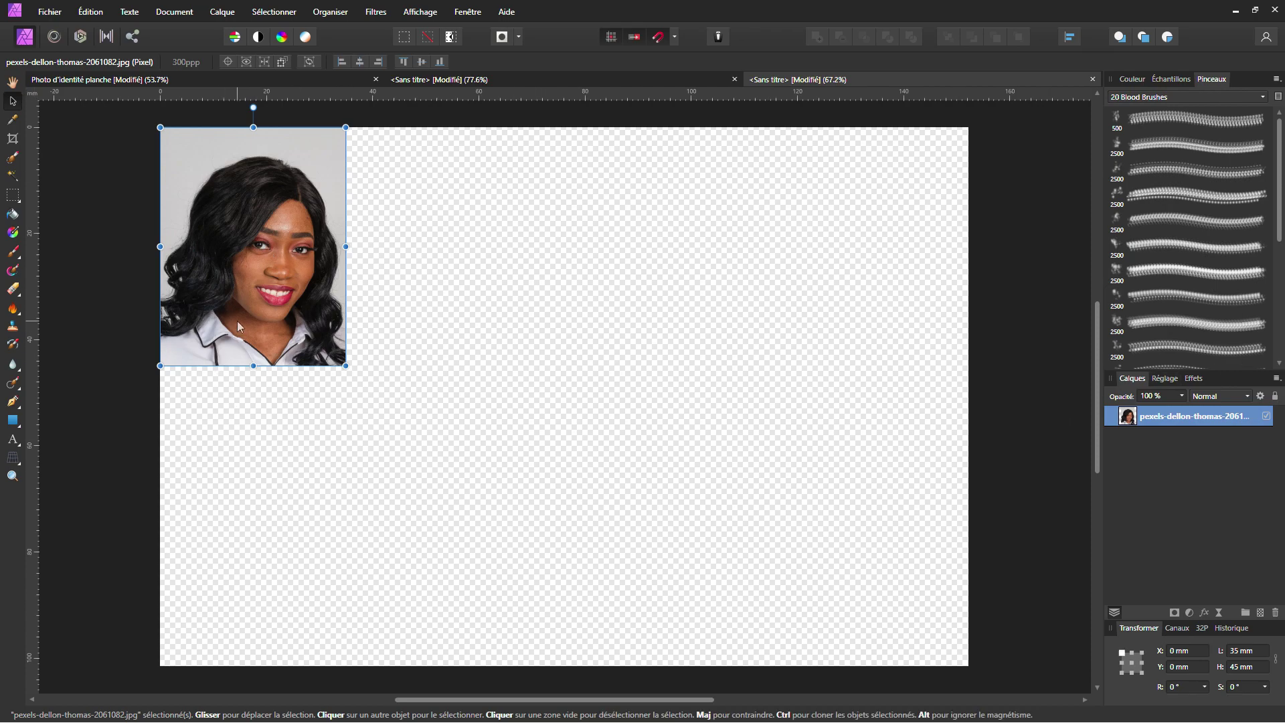
key("ctrl+j")
left_click_drag(237, 320, 438, 333)
key("ctrl+j")
key("ctrl+j")
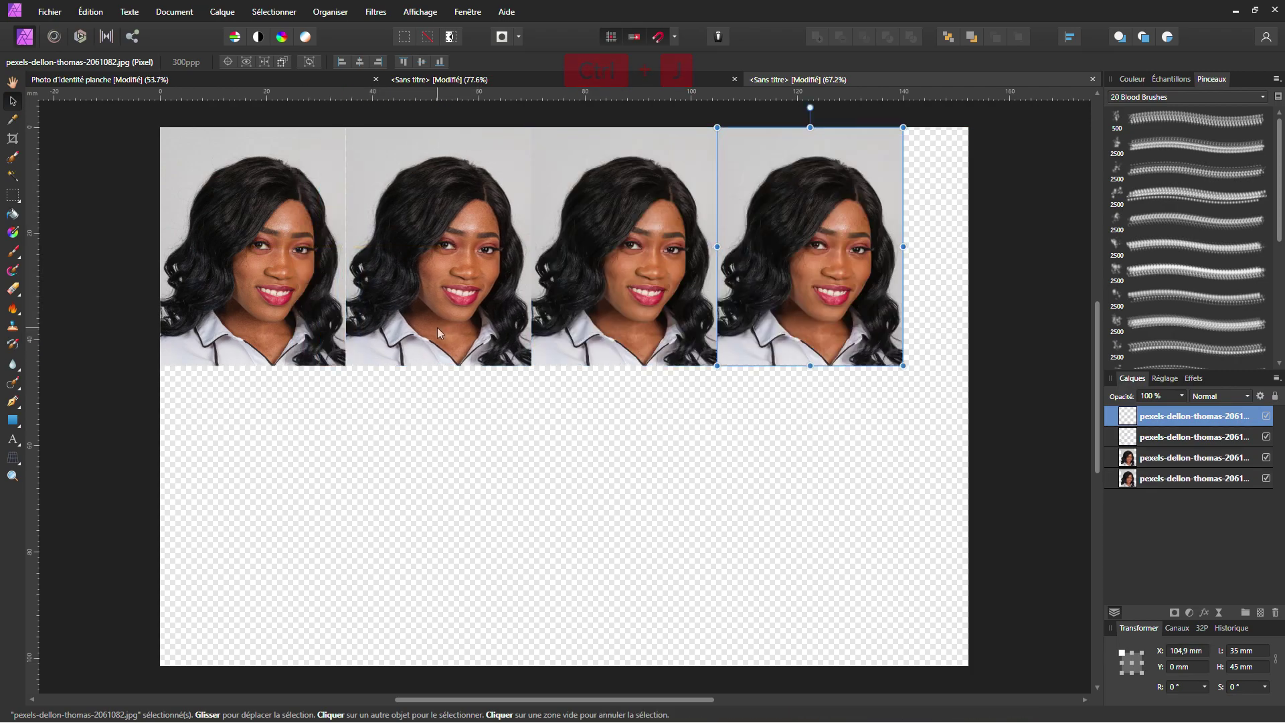
left_click_drag(233, 416, 863, 127)
left_click_drag(838, 492, 158, 127)
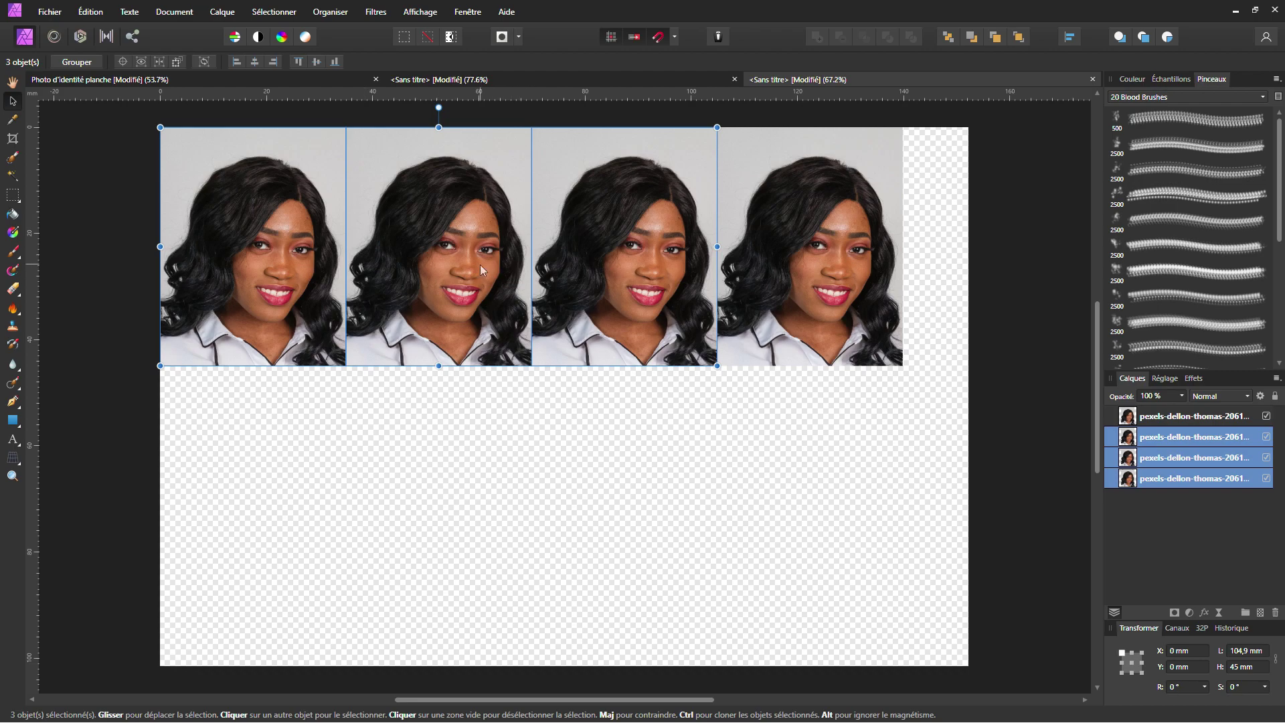
key("ctrl+g")
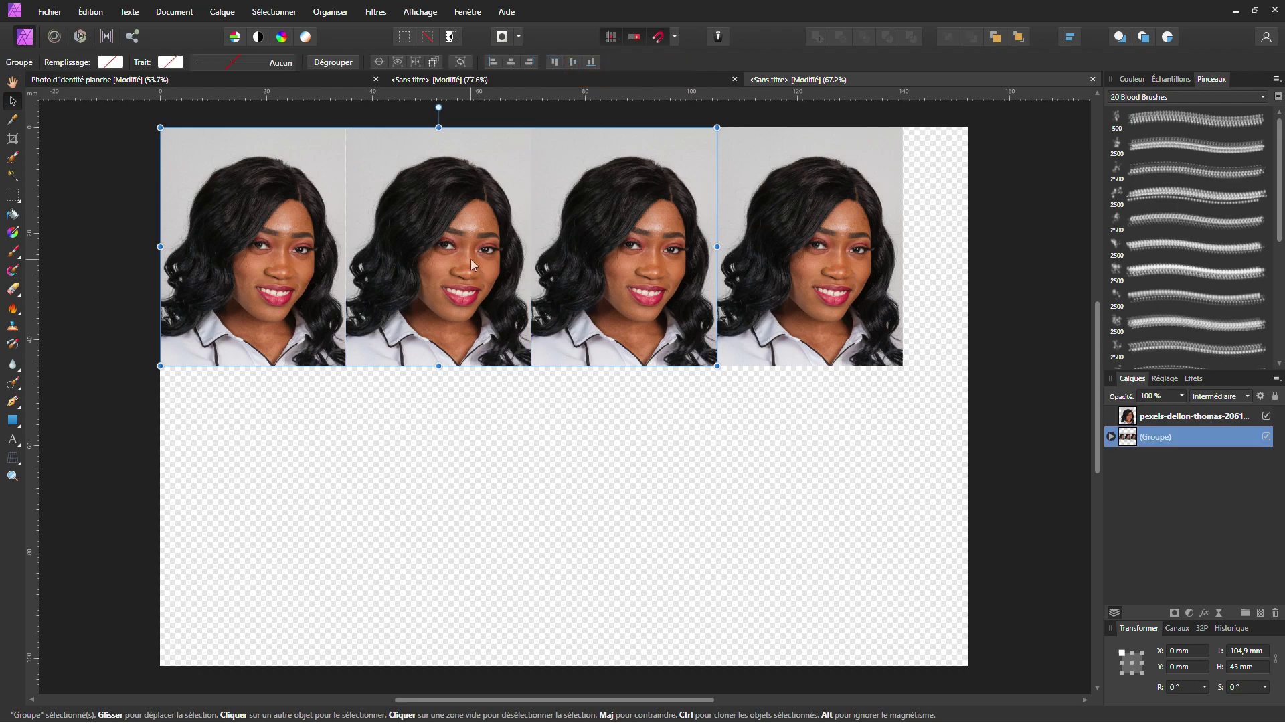
key("ctrl+z")
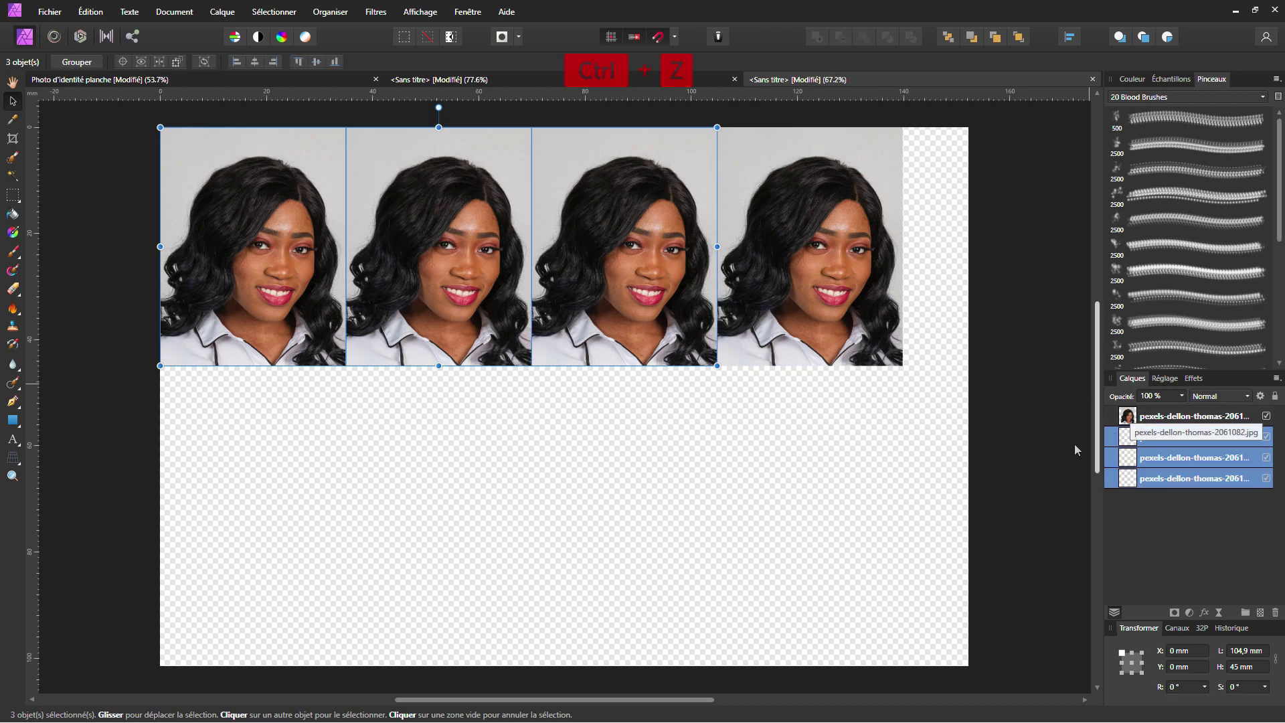
left_click(683, 482)
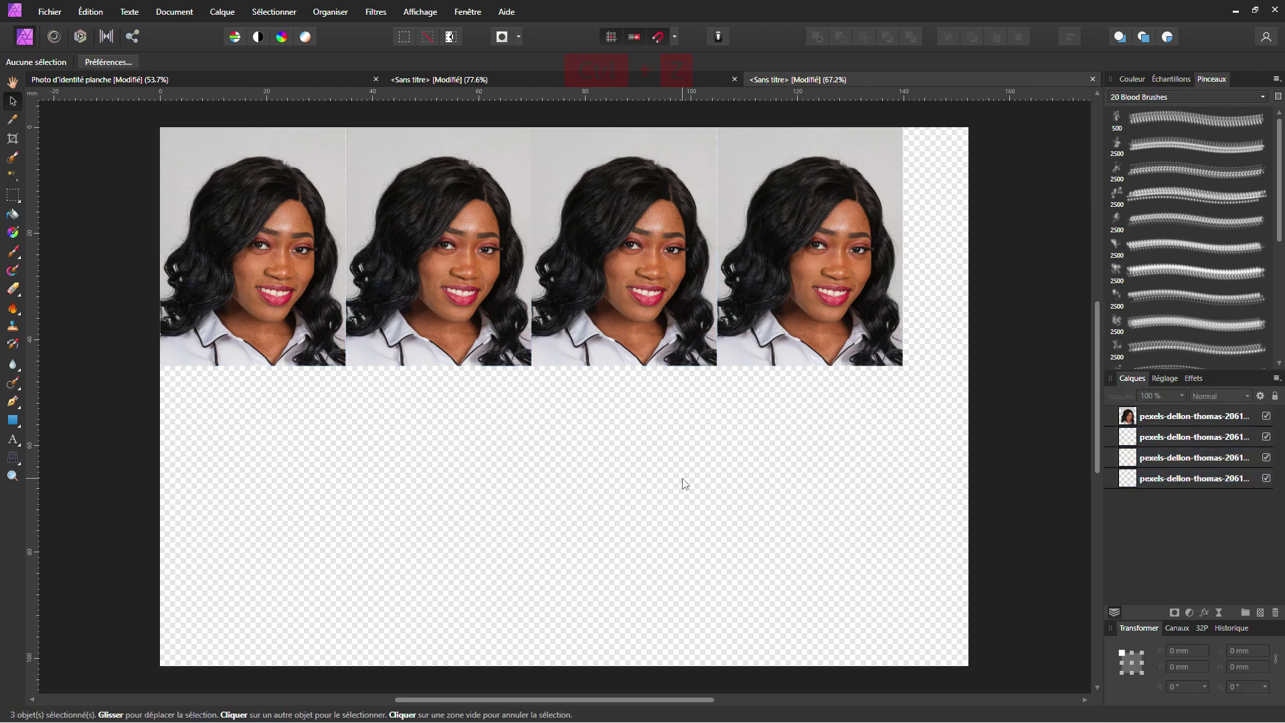
Group the four portraits and duplicate the group directly beneath as a second row.
left_click(1178, 415)
left_click(1151, 480, "shift")
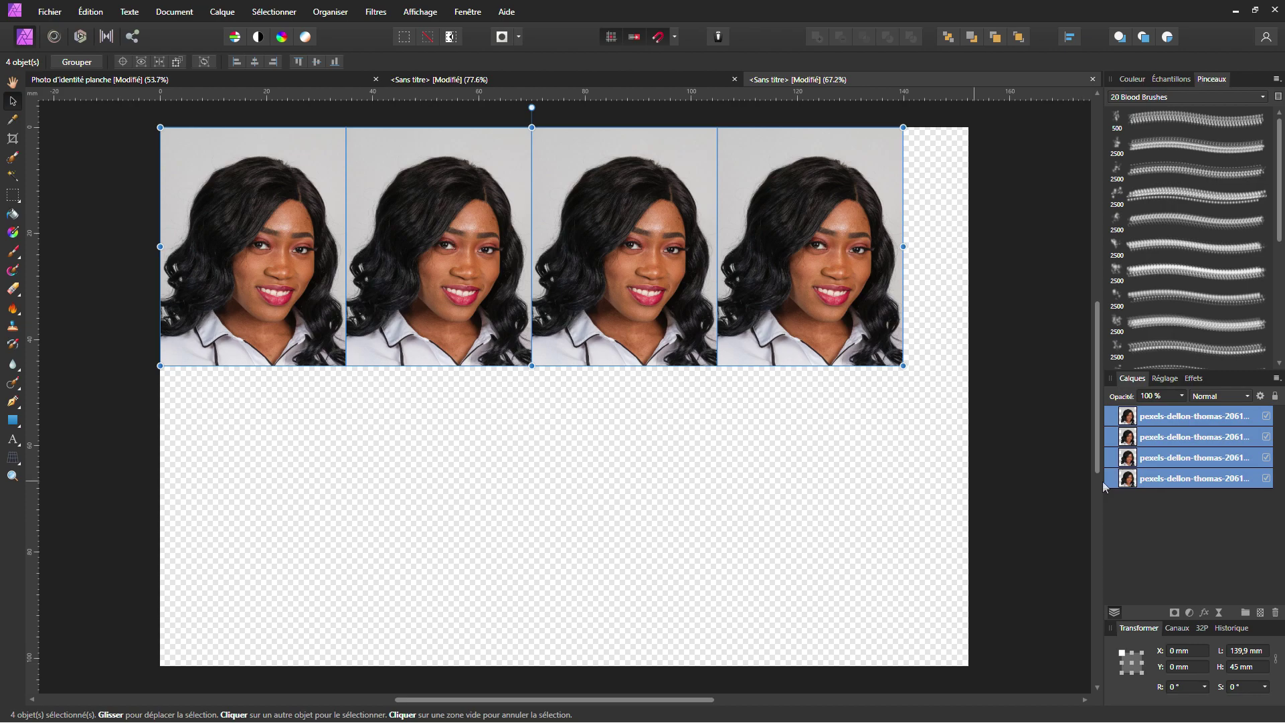
key("ctrl+g")
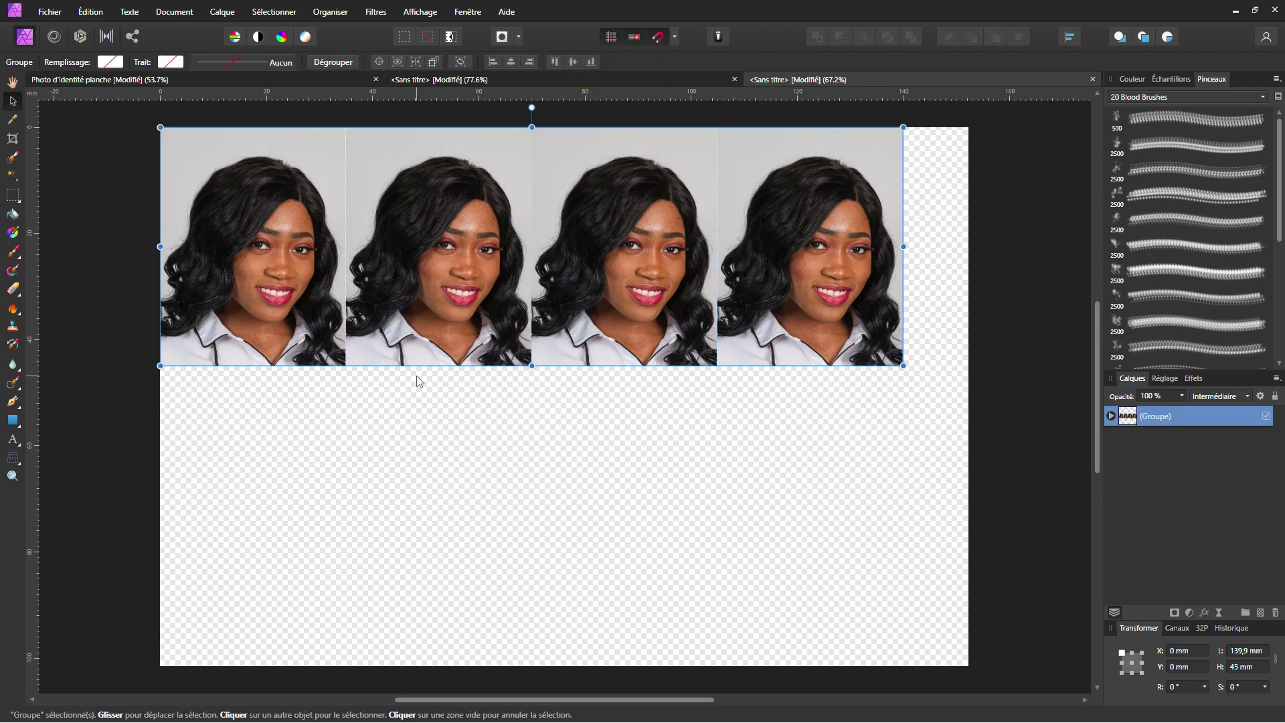
key("ctrl+j")
left_click_drag(482, 210, 479, 458)
Group the two rows of portraits together and centre the group on the page horizontally and vertically.
left_click(129, 119)
left_click_drag(129, 119, 944, 636)
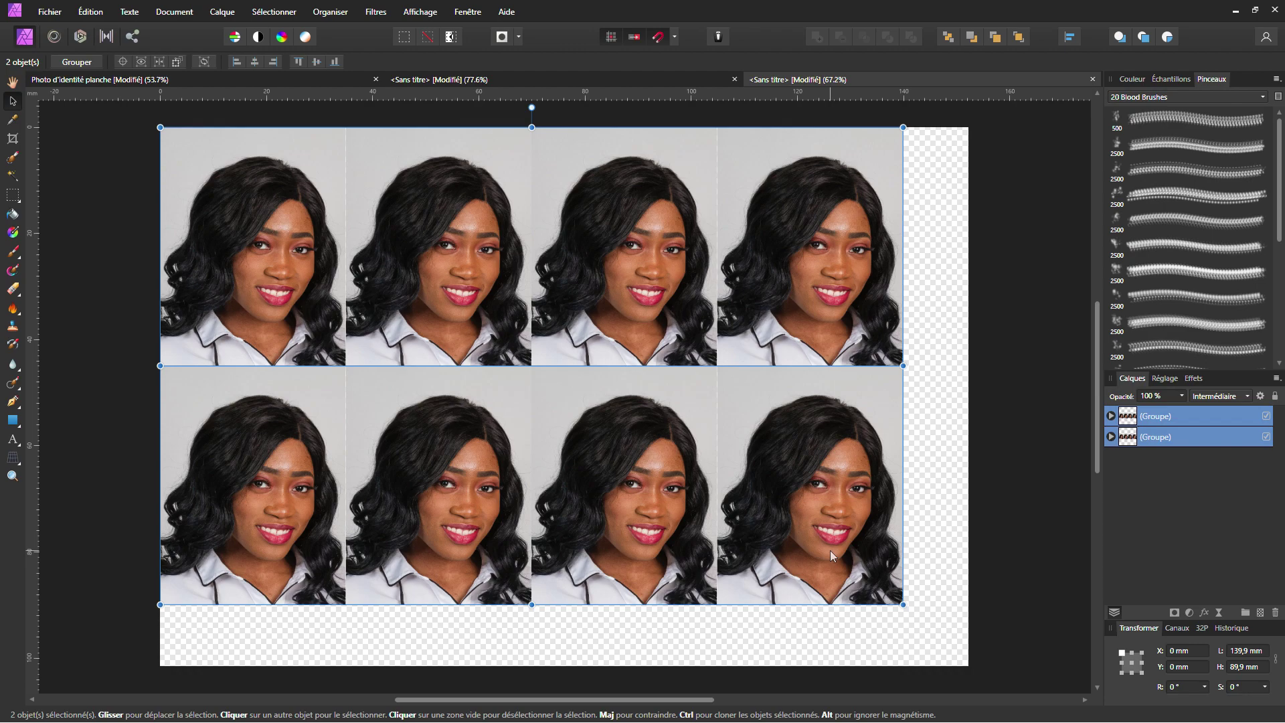
key("ctrl+g")
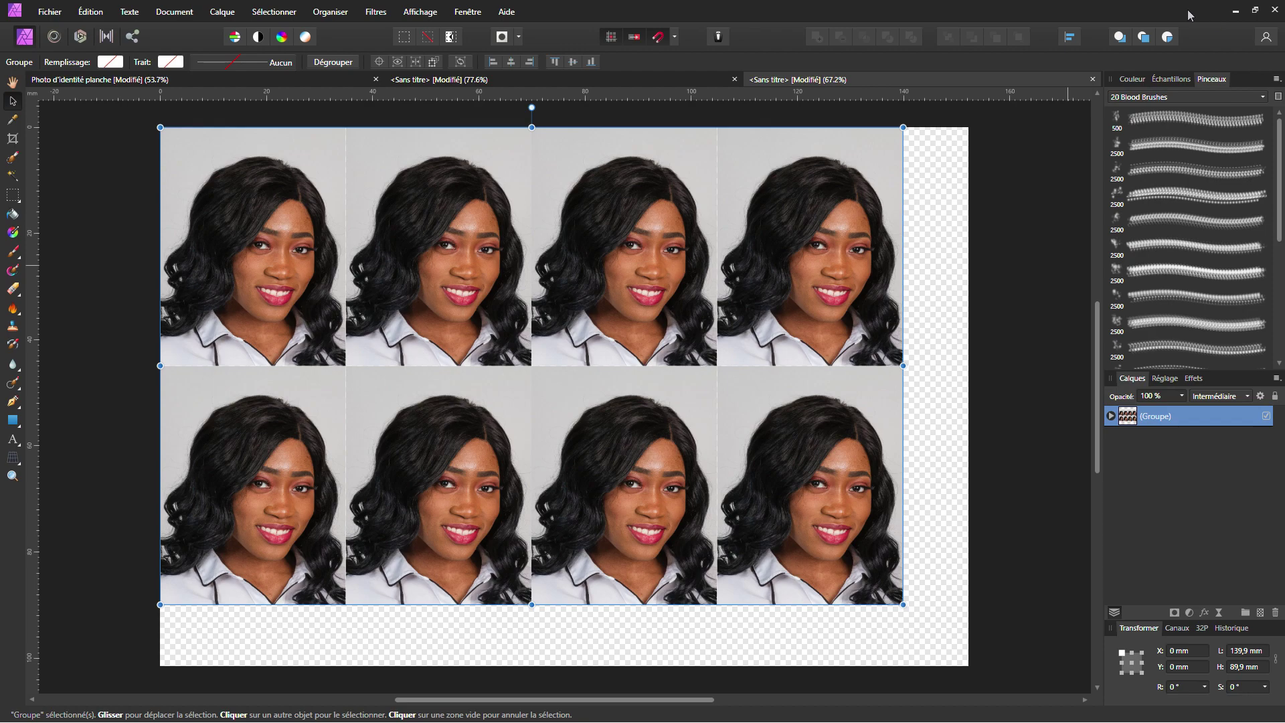
left_click(1071, 38)
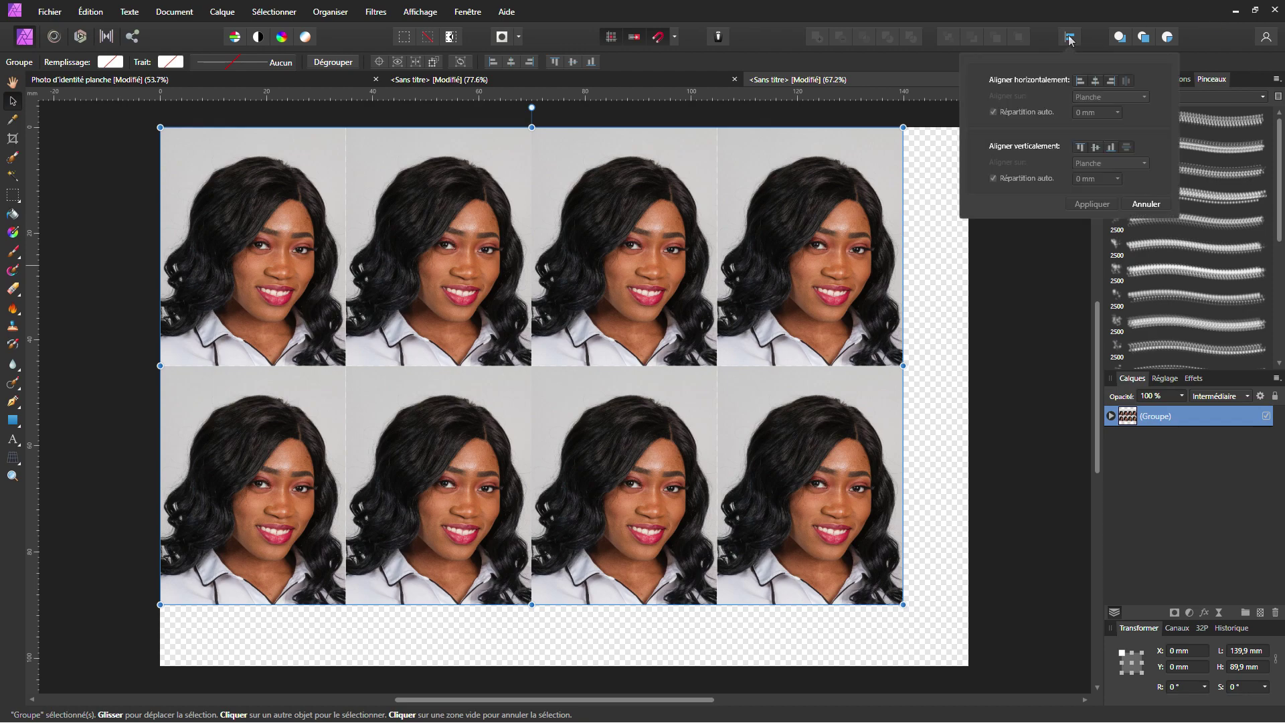
left_click(1096, 80)
left_click(1096, 148)
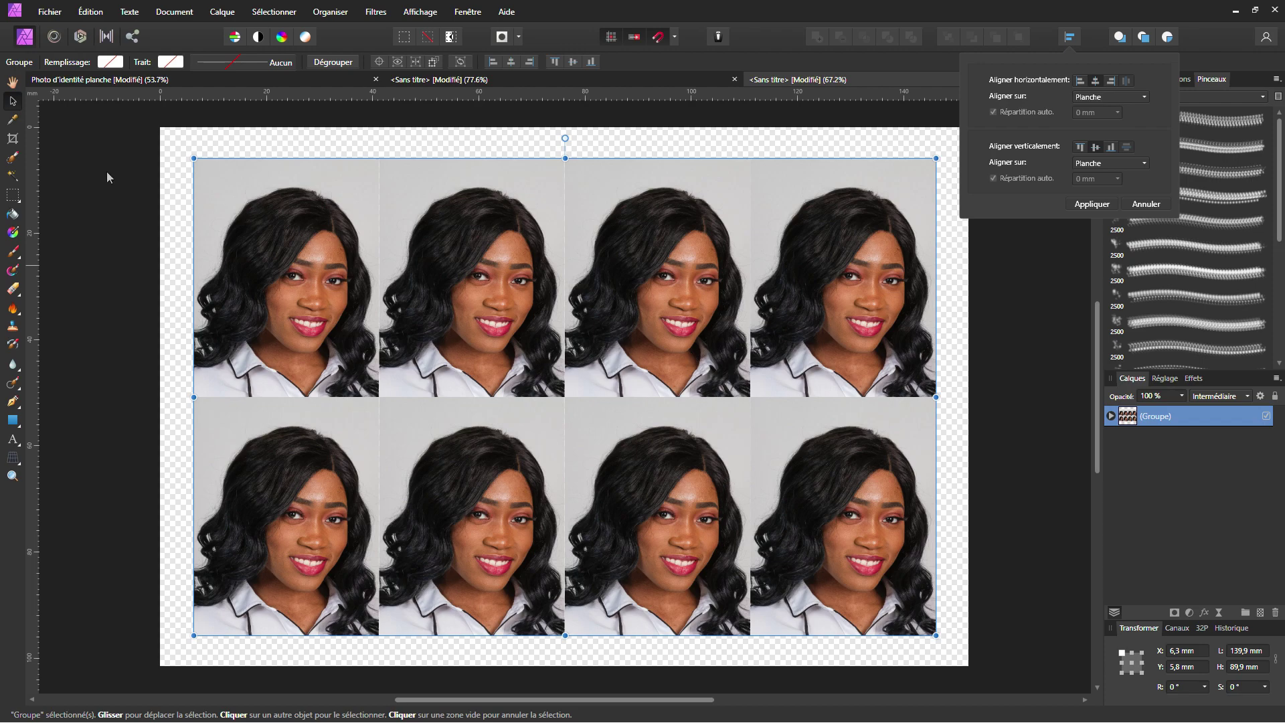
left_click(102, 320)
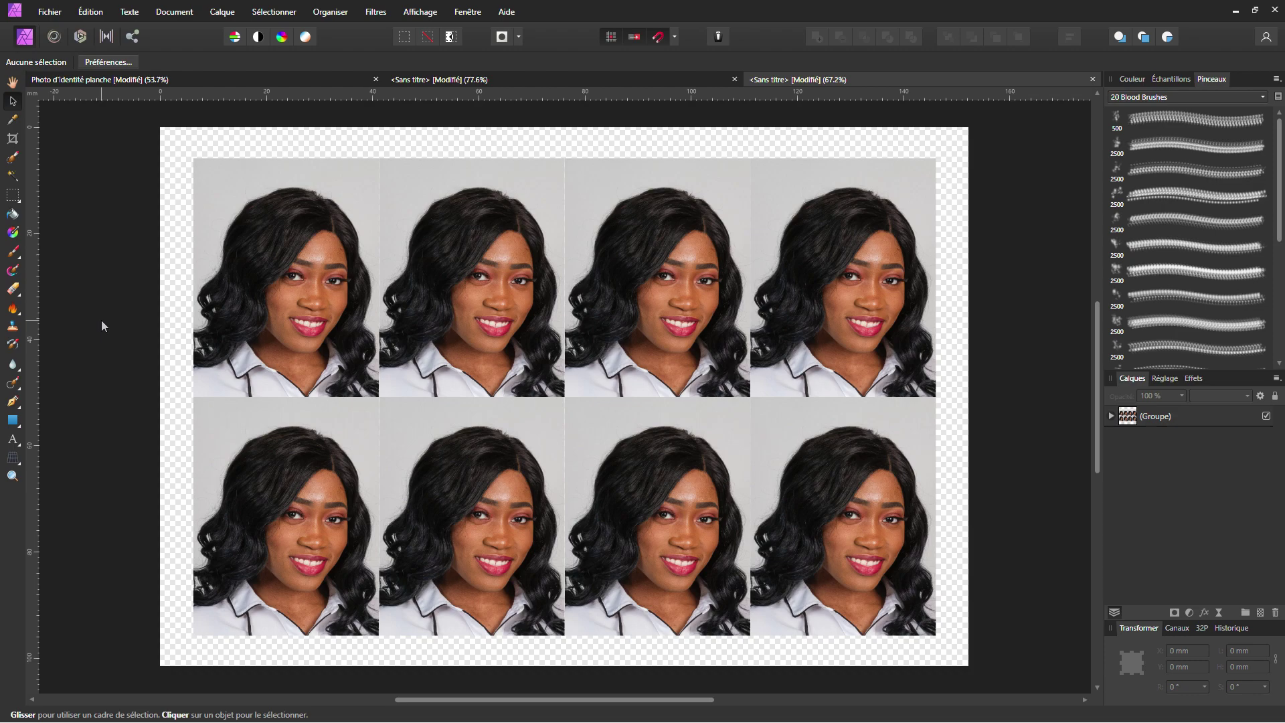
Draw a corner cut mark with the Pen tool from the page edges to the first portrait's top-left corner, with a 0,6 pt stroke.
key("p")
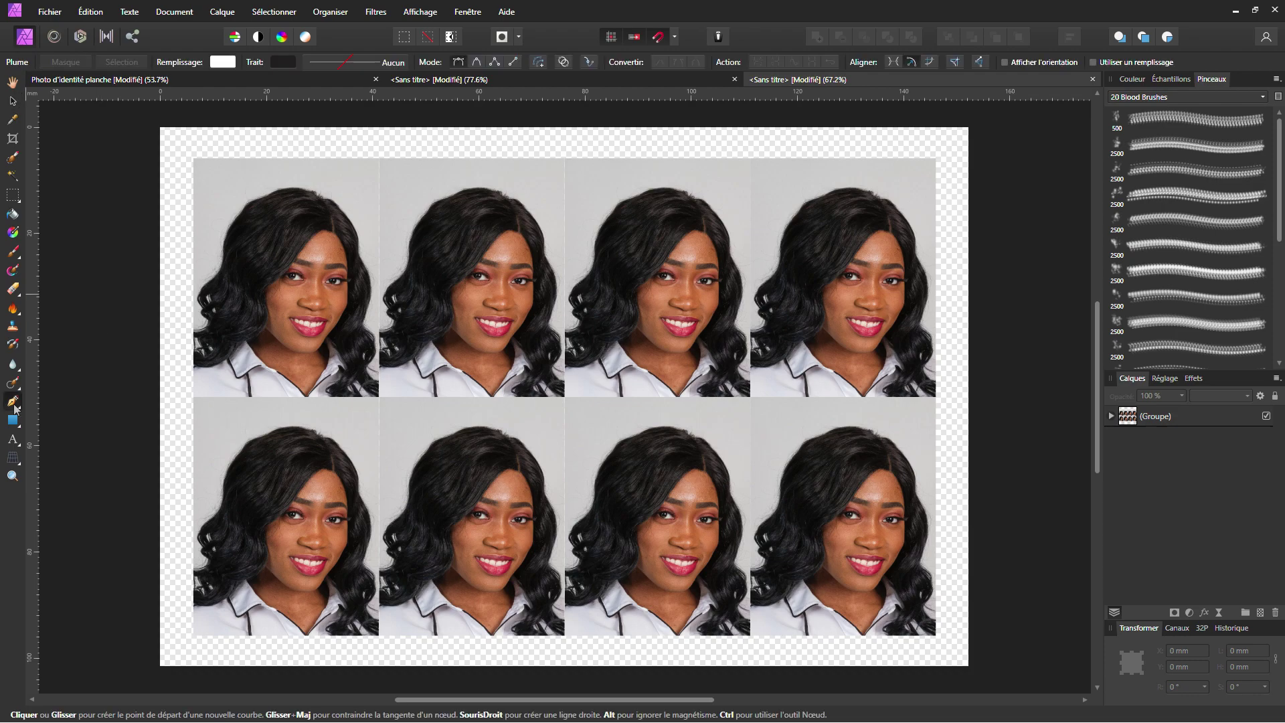
left_click(194, 127)
left_click(194, 158)
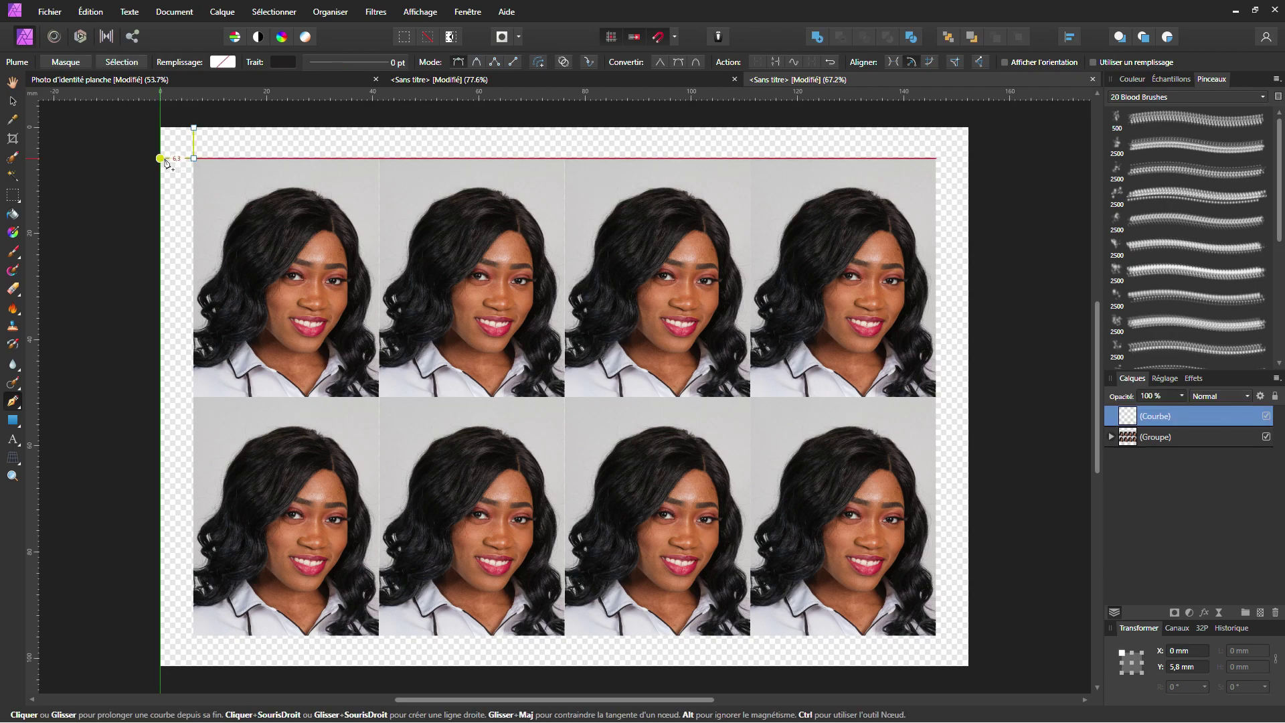
left_click(161, 159)
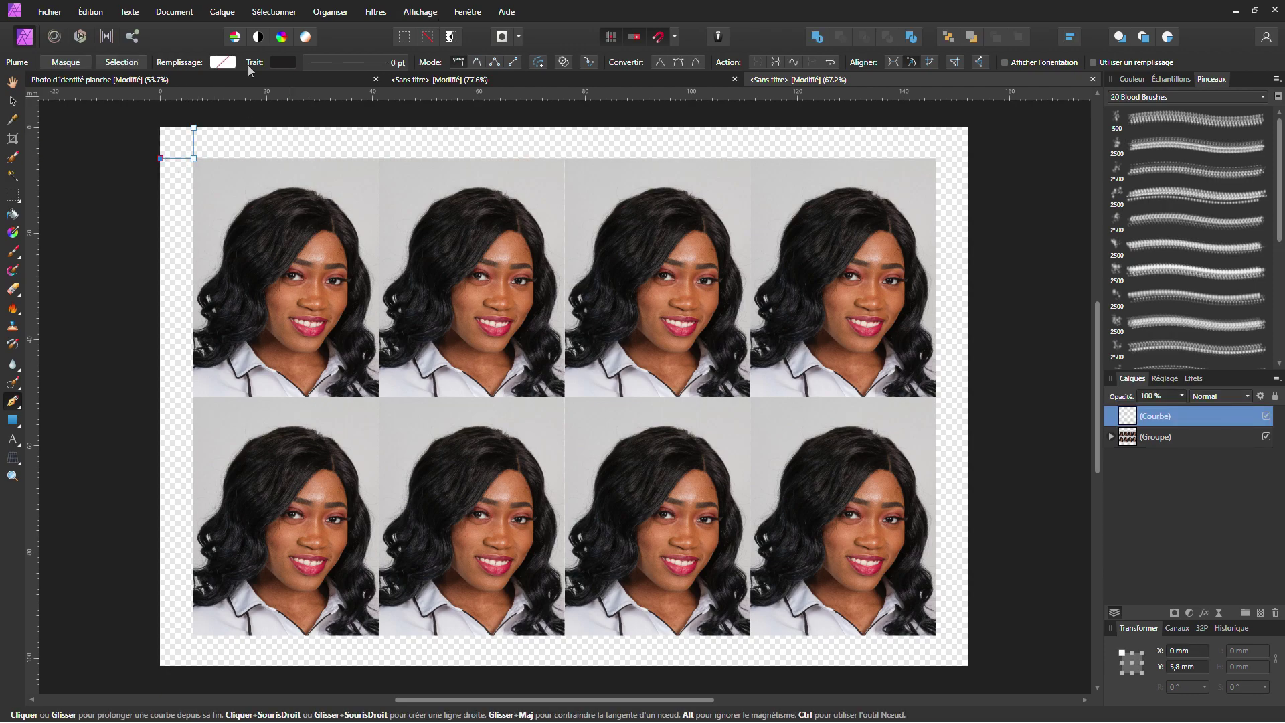
left_click(341, 63)
left_click_drag(317, 110, 327, 111)
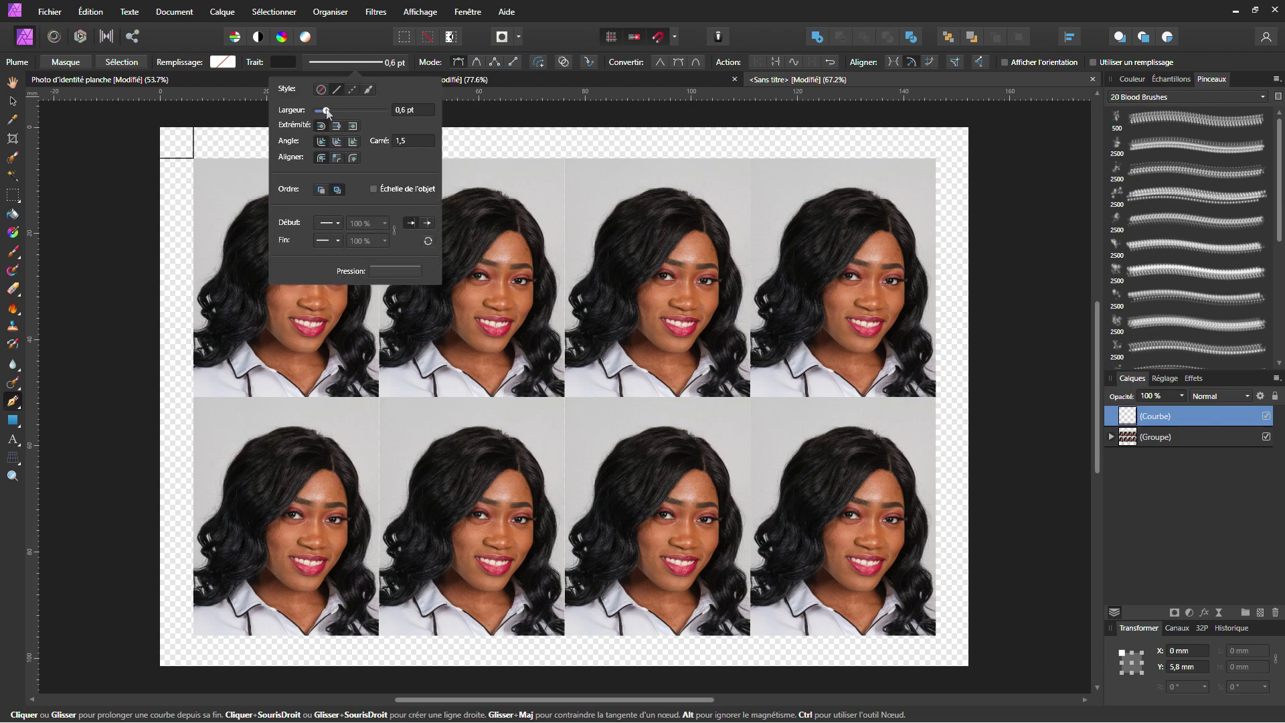
Duplicate the corner cut mark, rotate the copy to -90° and place it in the page's top-right corner.
left_click(13, 101)
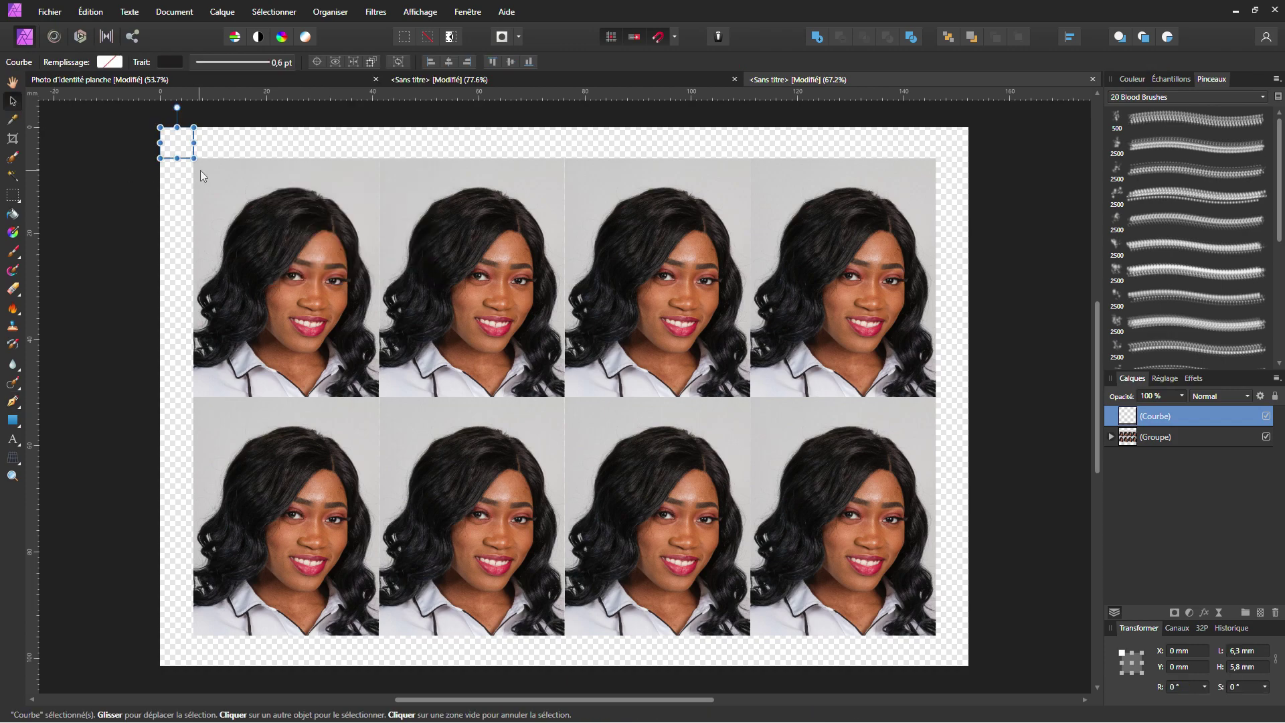
key("ctrl+j")
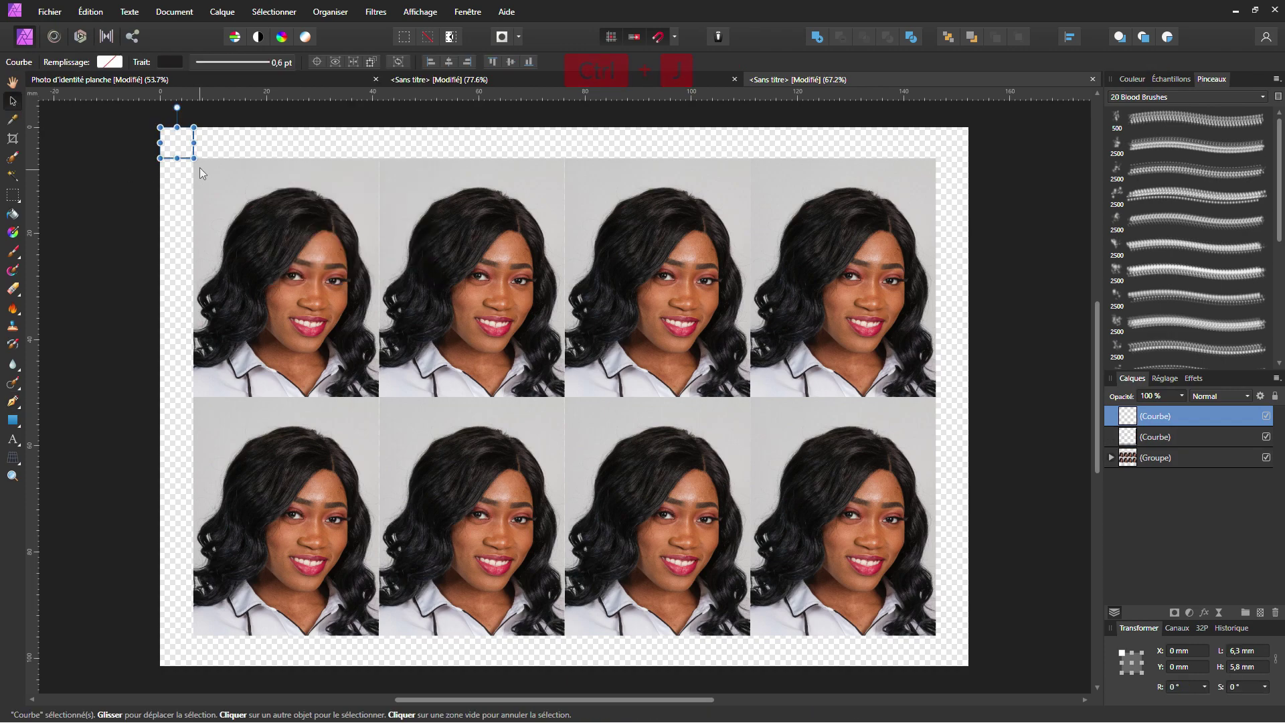
left_click_drag(199, 163, 138, 197)
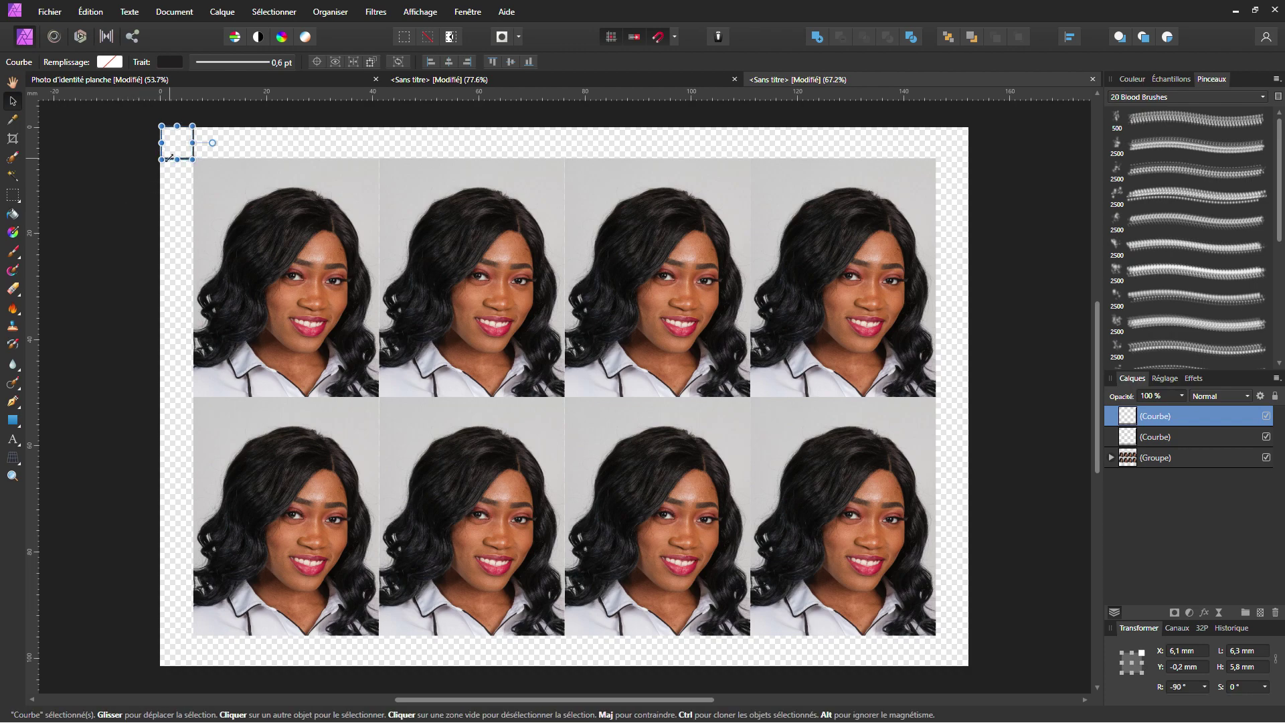
left_click_drag(167, 154, 942, 207)
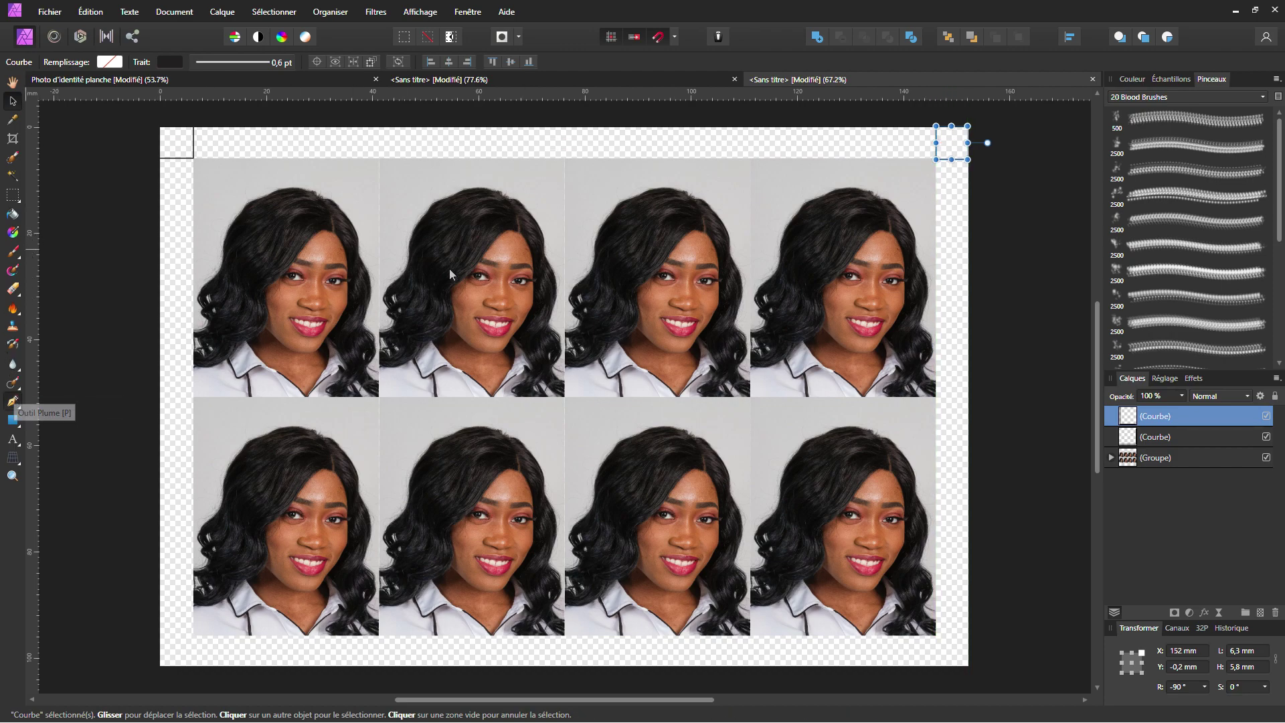
Draw a vertical cut line with the Pen tool across the top margin between the first and second portraits.
left_click(13, 401)
left_click(380, 125)
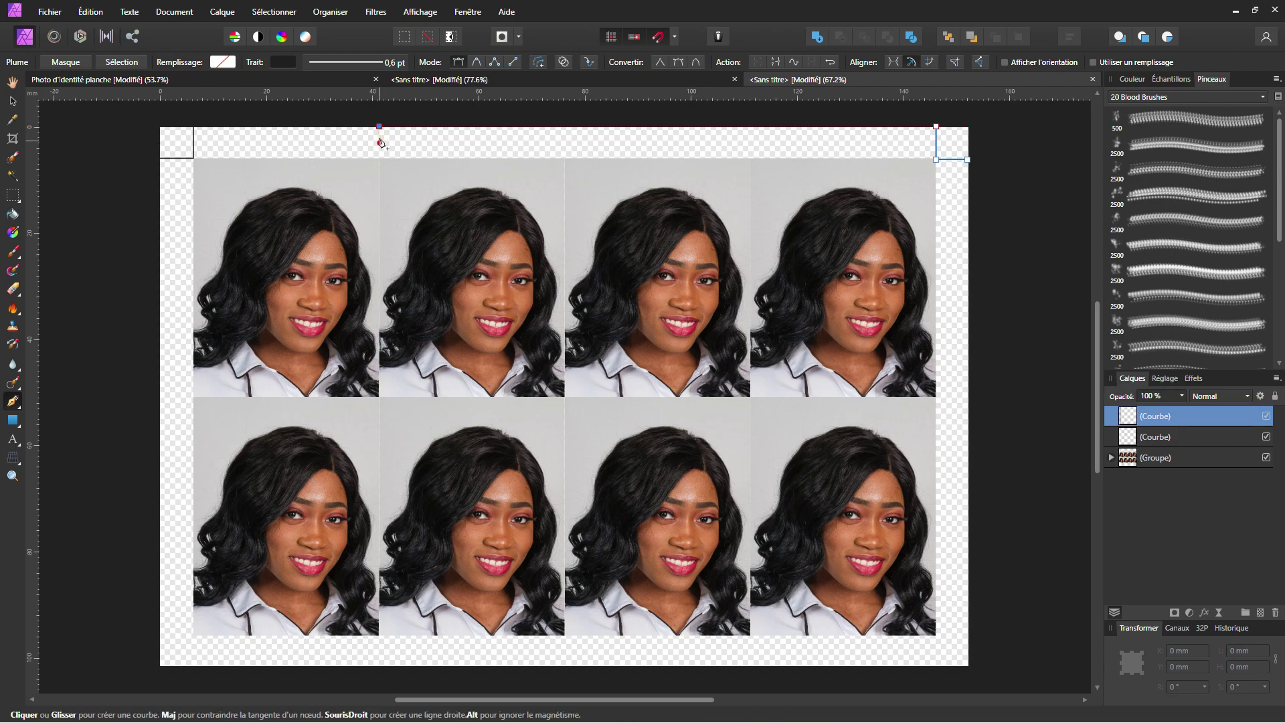
left_click(380, 158)
key("Escape")
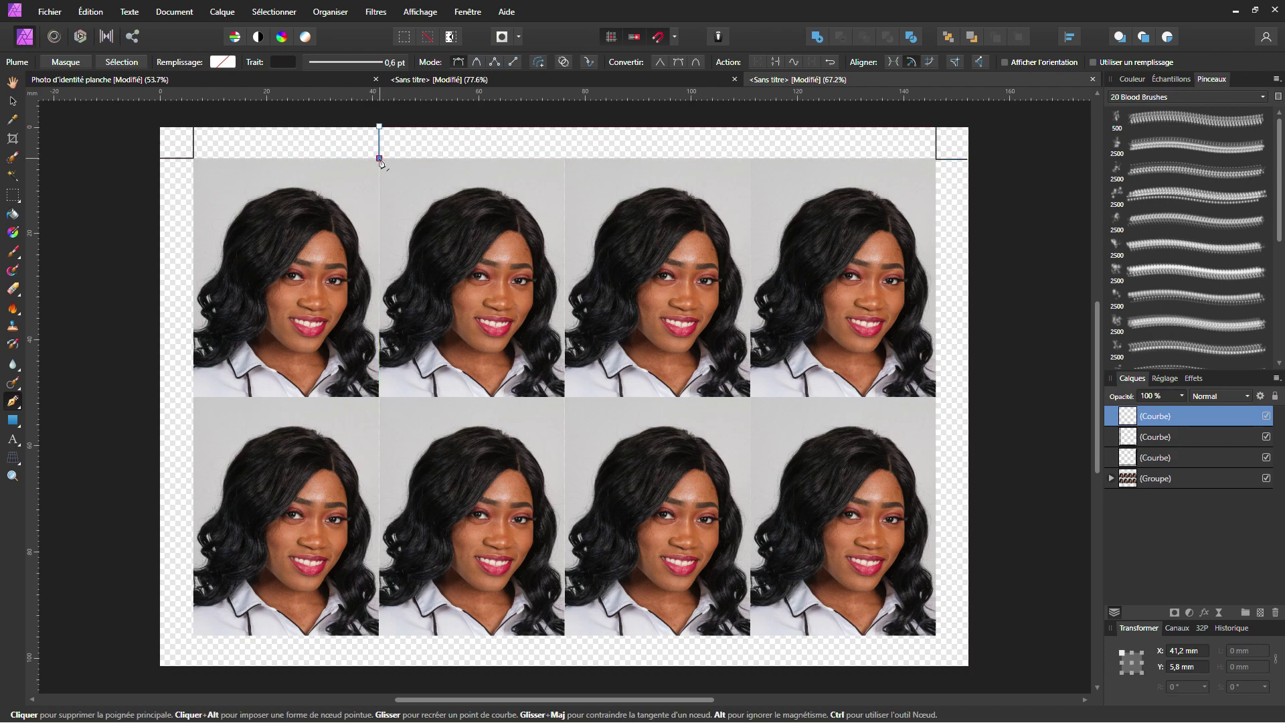
Duplicate the vertical cut line onto the two remaining portrait boundaries along the top margin.
left_click(12, 100)
left_click_drag(386, 155, 567, 156)
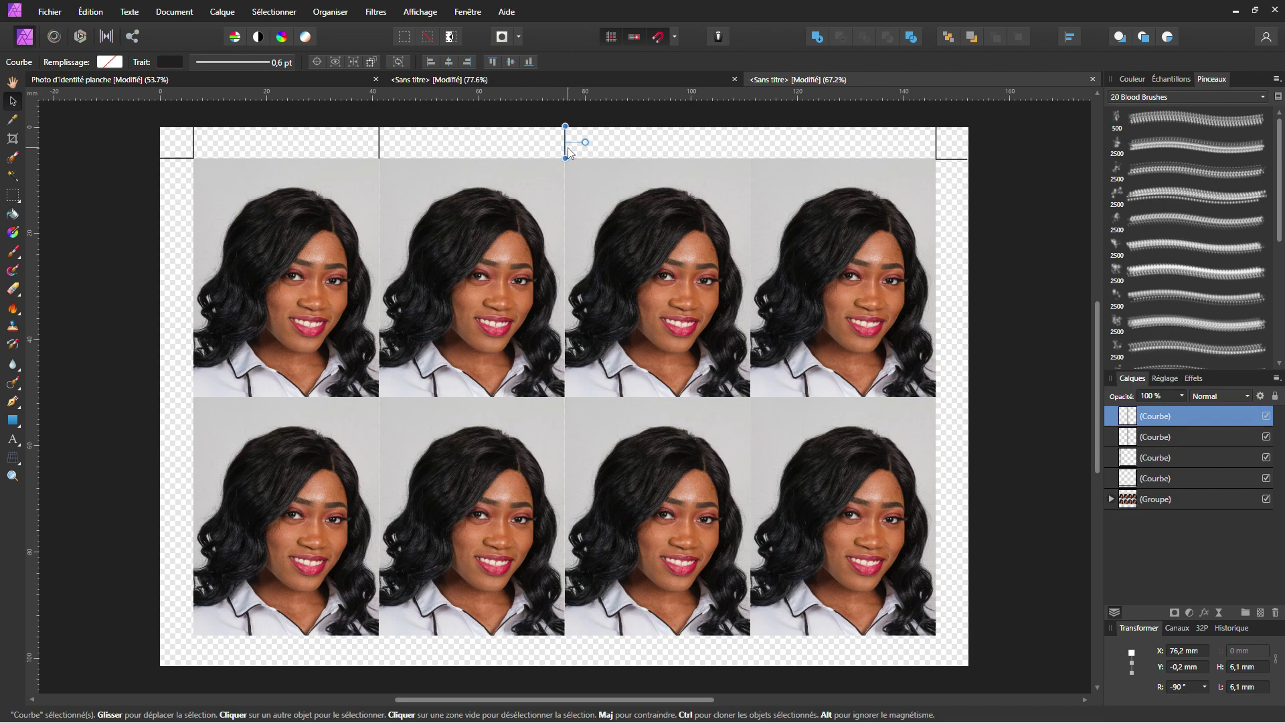
key("ctrl+j")
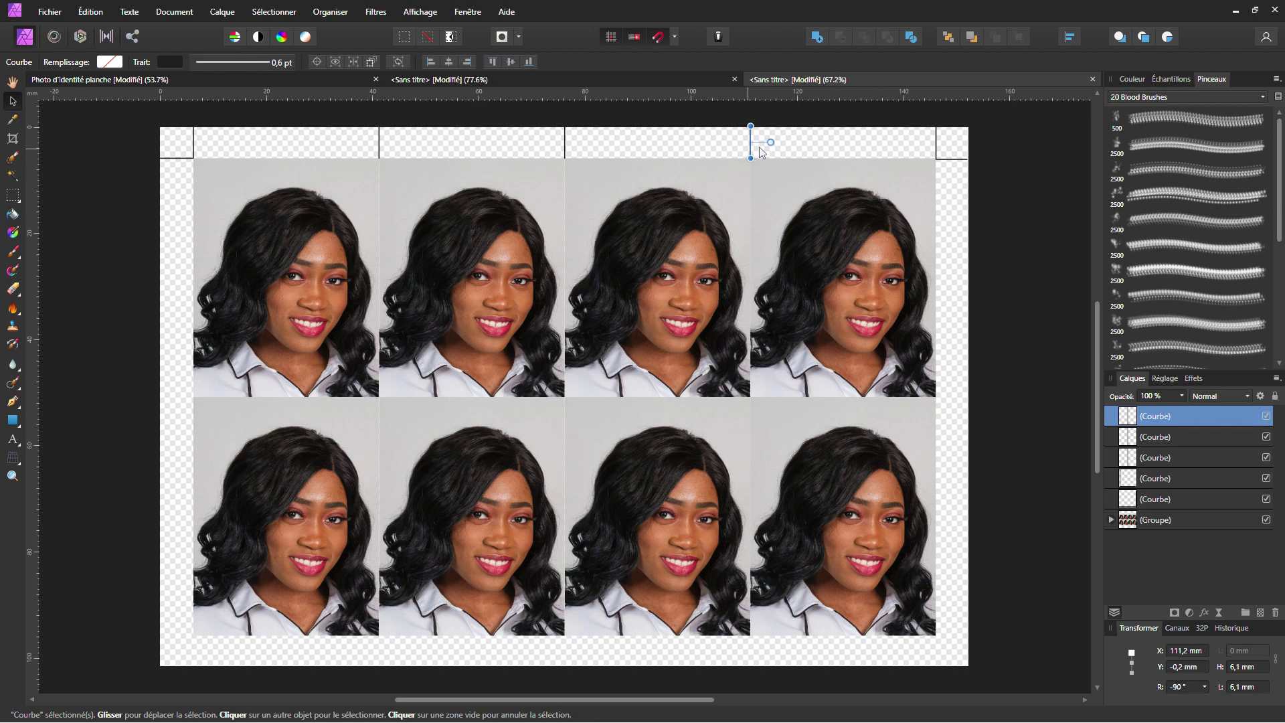
Group the top margin's cut marks, duplicate the group, flip the copy vertically and align it with the page's bottom edge.
left_click_drag(112, 113, 1098, 184)
key("ctrl+g")
key("ctrl+j")
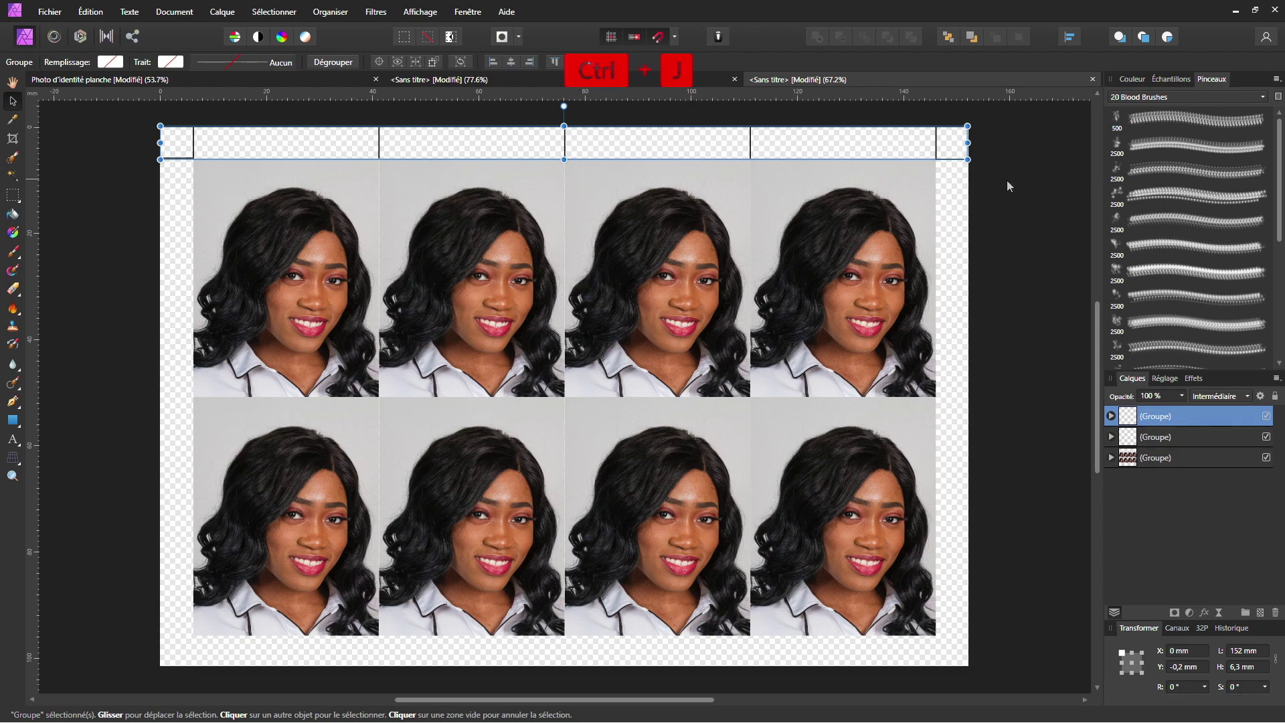
right_click(750, 147)
mouse_move(817, 325)
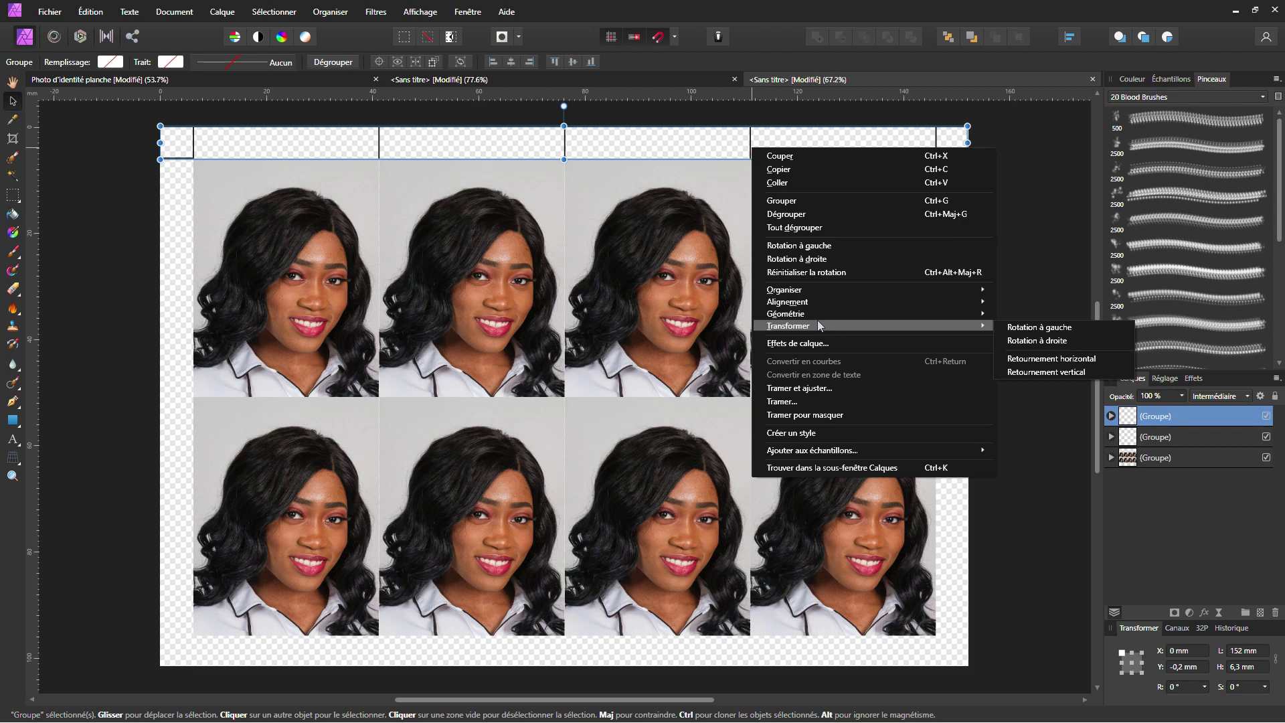
left_click(1072, 375)
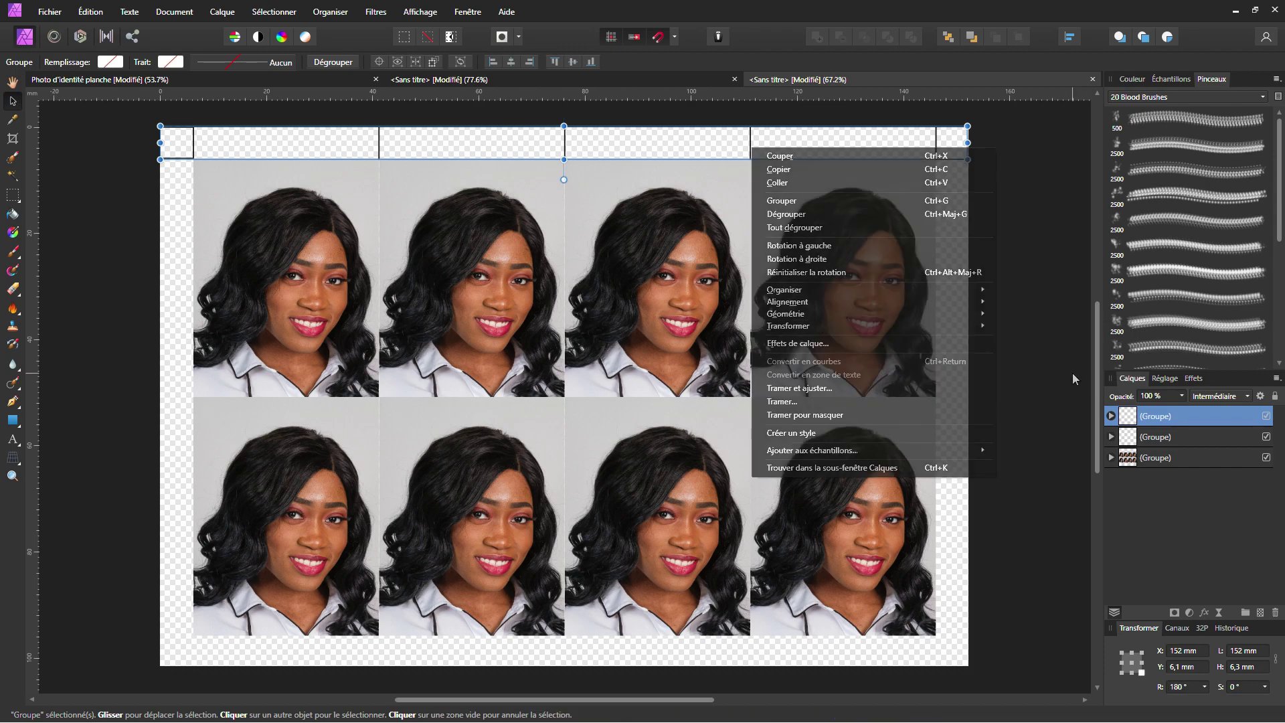
left_click_drag(564, 149, 566, 657)
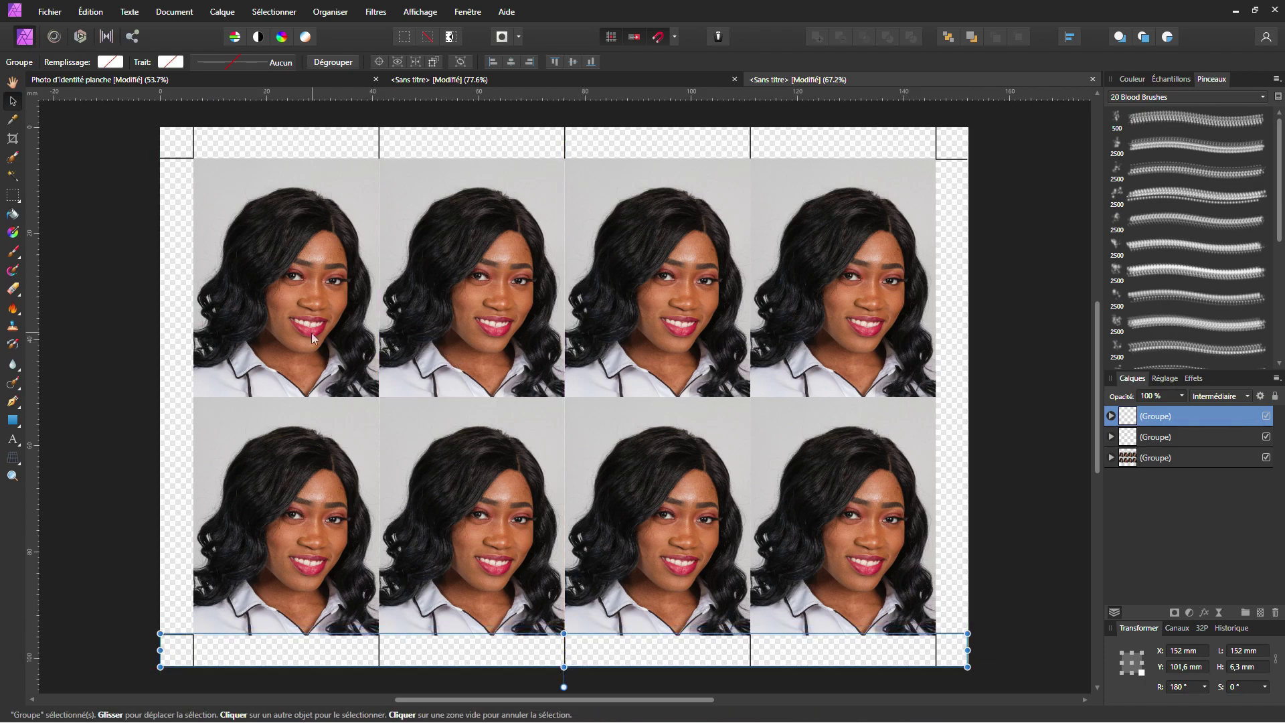
Copy a cut line from the bottom group as horizontal marks in the left and right margins, level with the boundary between the two rows.
double_click(381, 657)
mouse_move(380, 658)
left_mouse_down()
mouse_move(178, 376)
mouse_move(170, 398)
mouse_move(951, 401)
left_mouse_up()
left_click(990, 315)
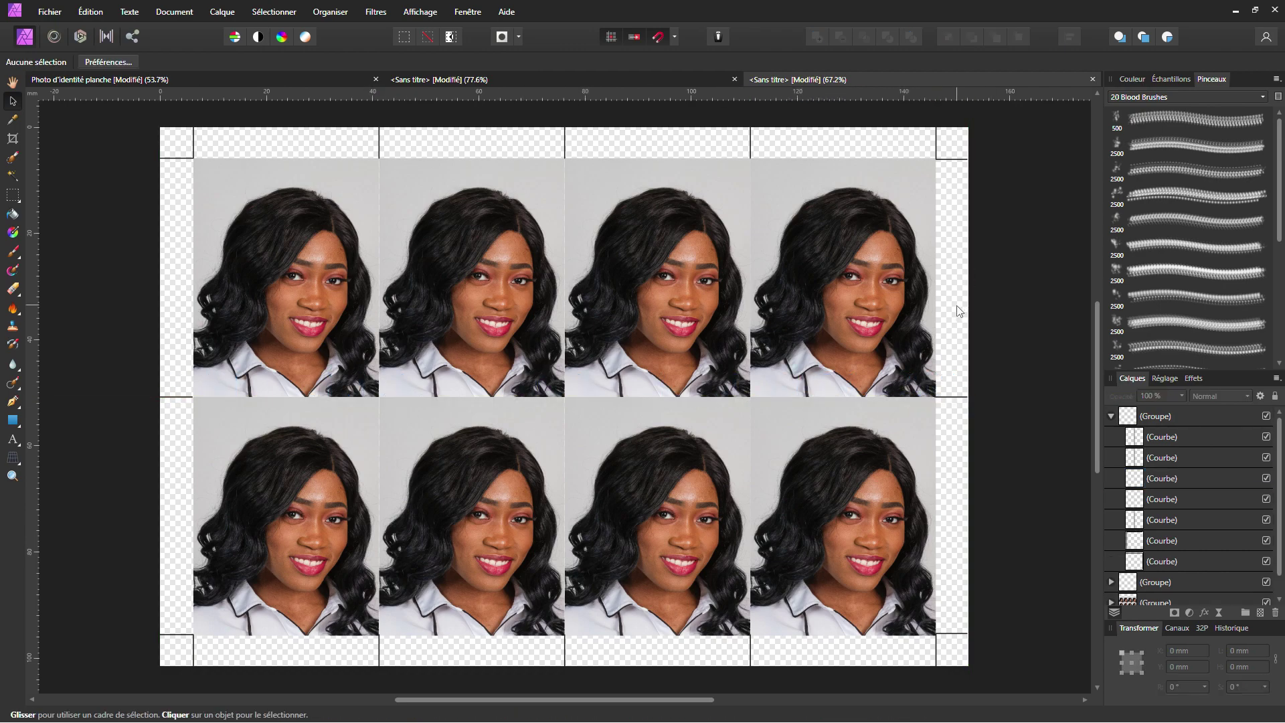
scroll(893, 335, "down", 1)
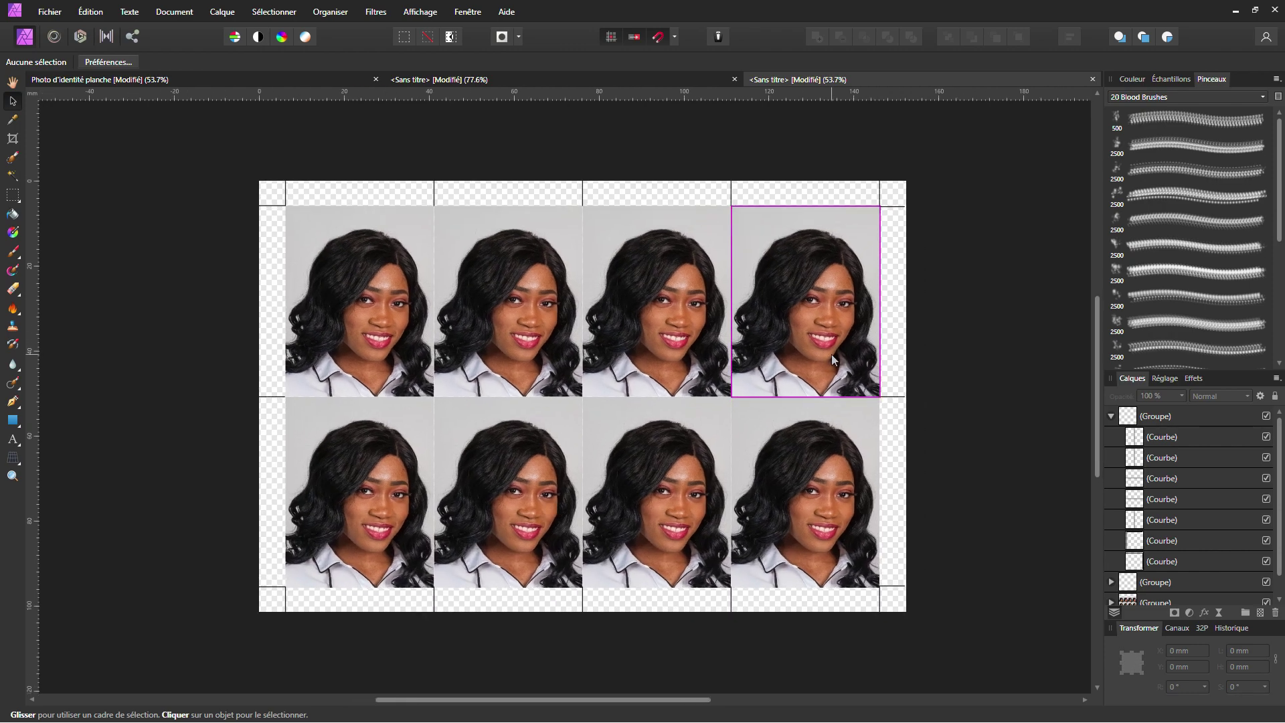